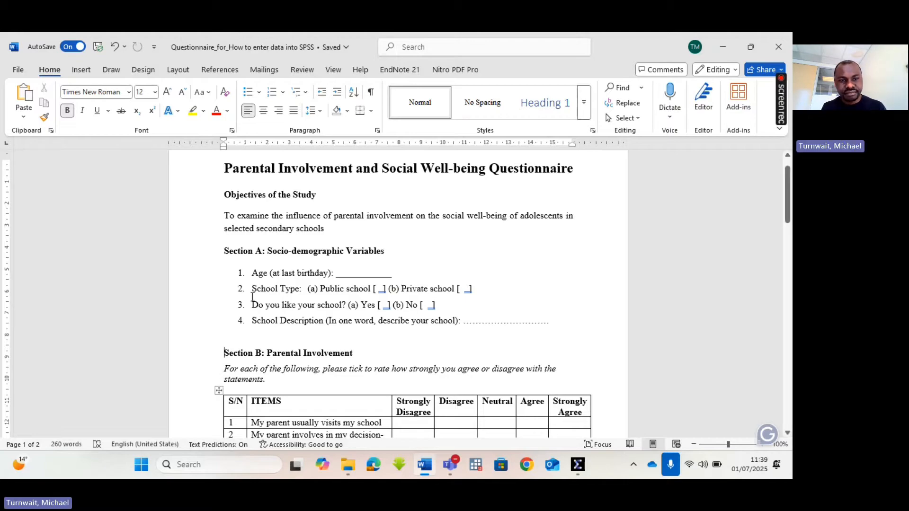
Review the four socio-demographic questions in Section A and the first parental involvement item in Section B of the questionnaire
drag(254, 273, 340, 269)
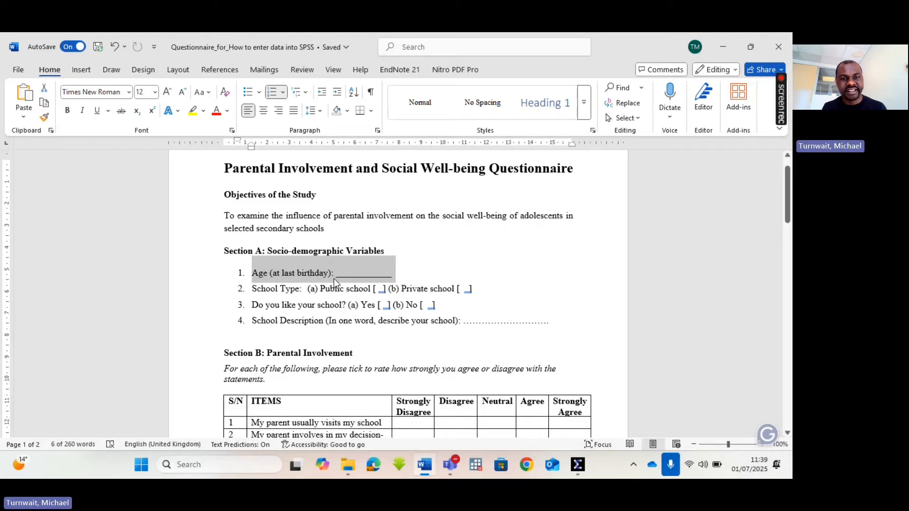
drag(254, 290, 455, 290)
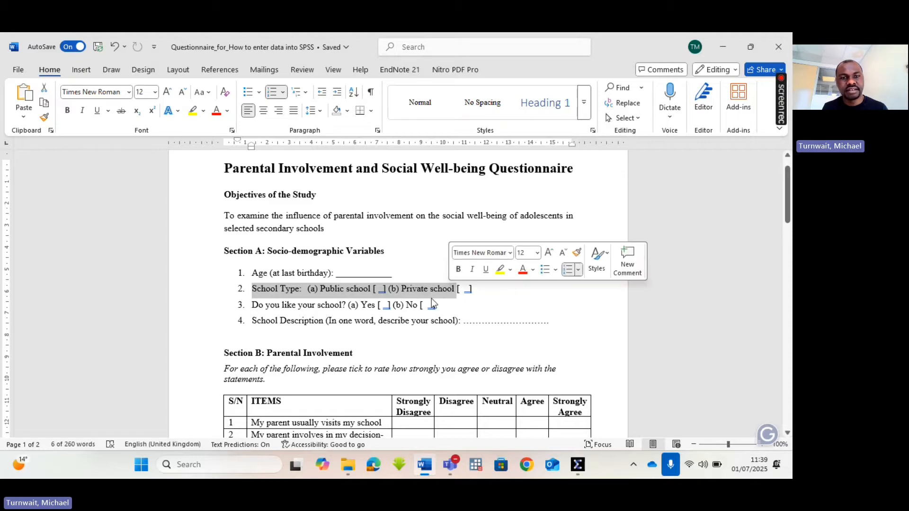
drag(253, 305, 348, 304)
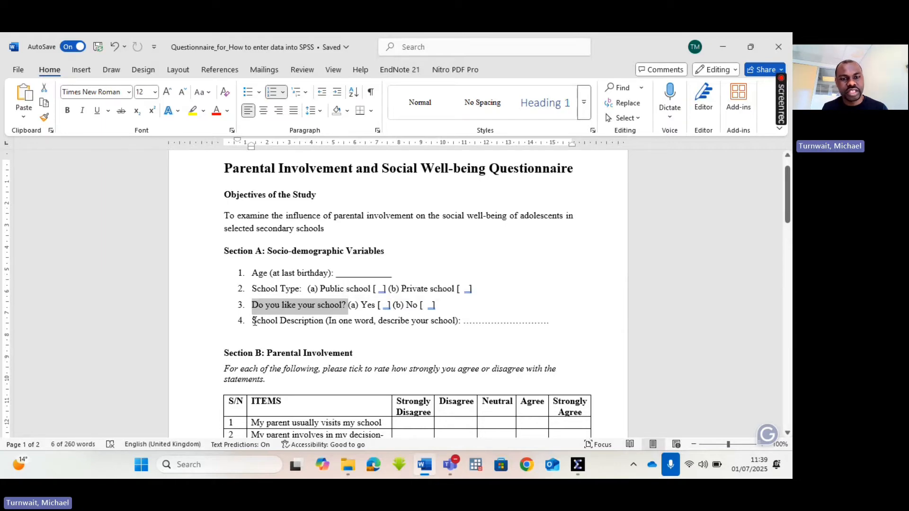
drag(252, 321, 326, 322)
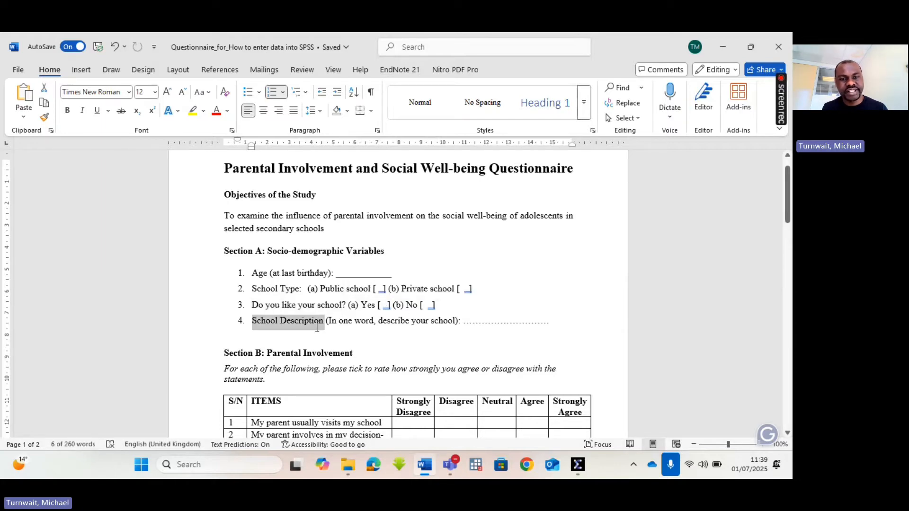
click(369, 325)
drag(342, 317, 454, 325)
click(425, 338)
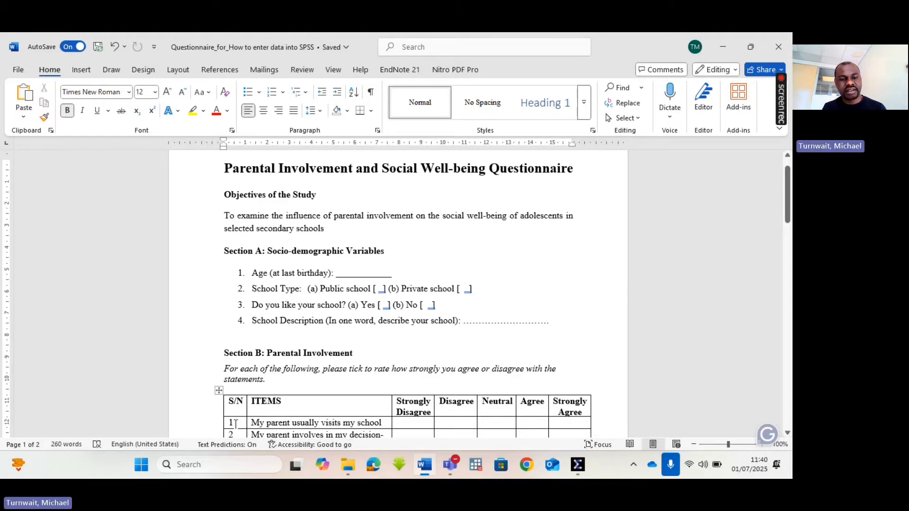
drag(249, 423, 316, 430)
click(316, 430)
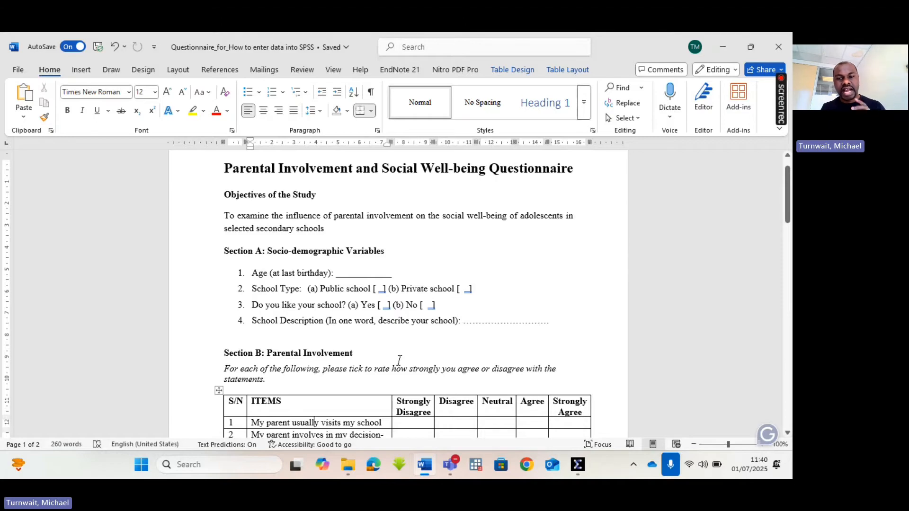
Minimize the questionnaire and switch to IBM SPSS Statistics with its empty Data Editor window maximized
click(723, 47)
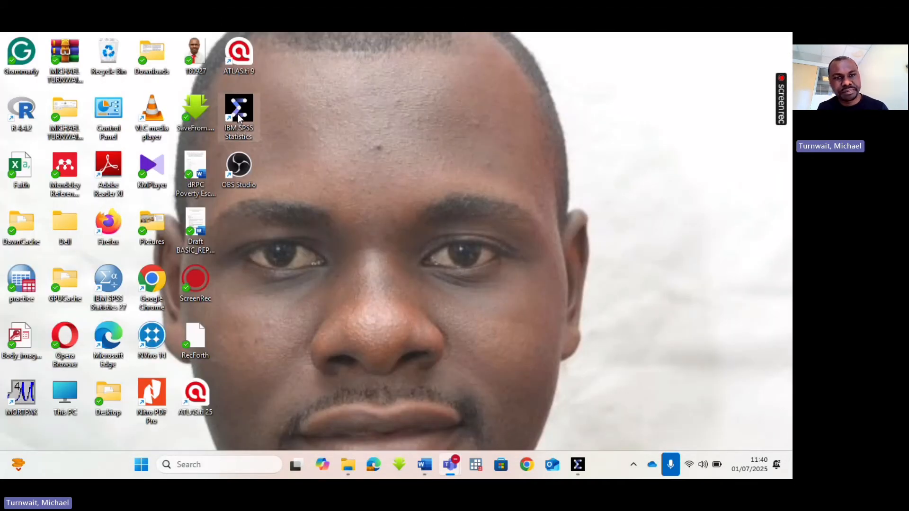
click(577, 465)
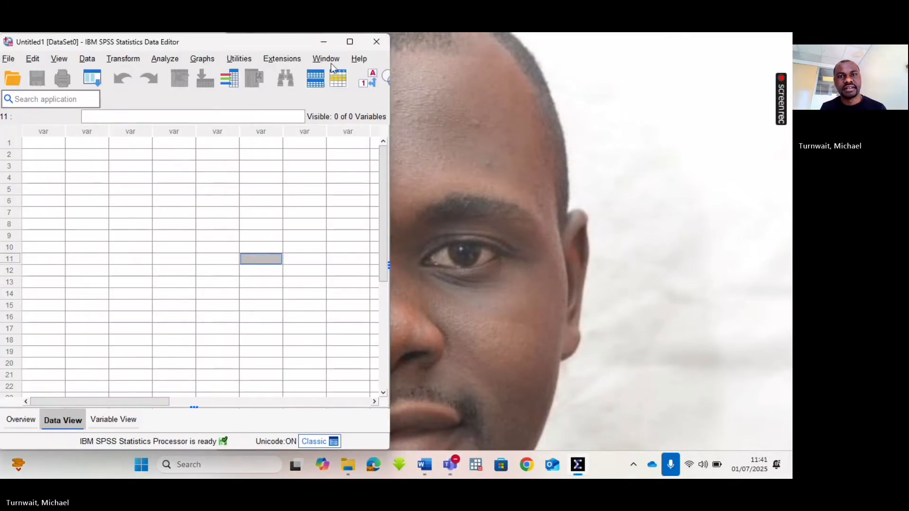
click(449, 77)
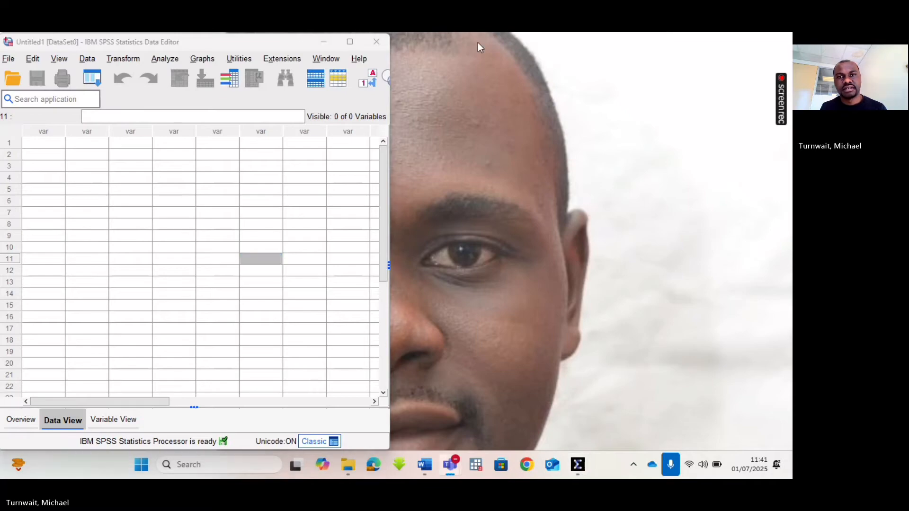
click(349, 41)
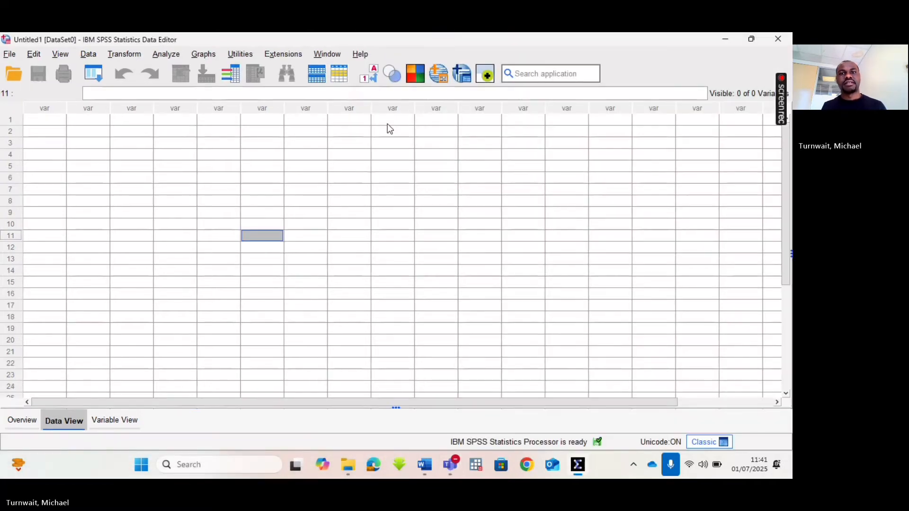
click(352, 222)
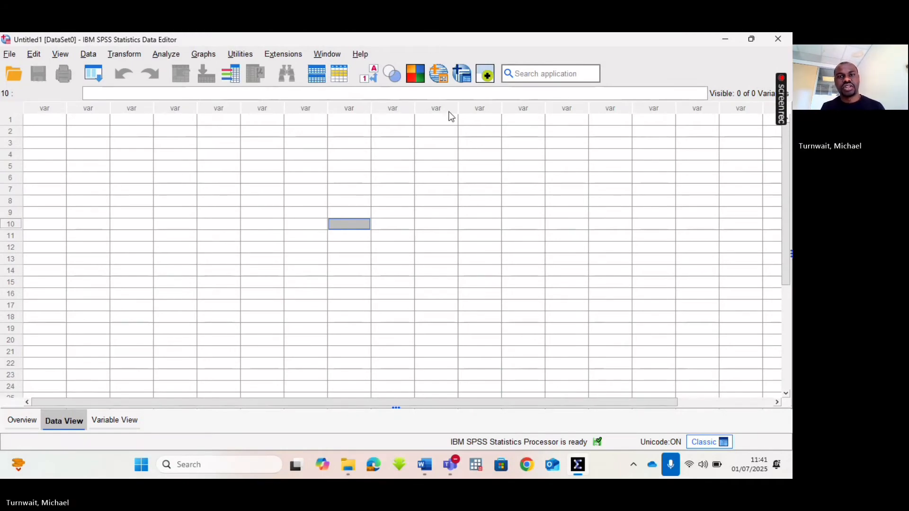
click(472, 124)
click(524, 202)
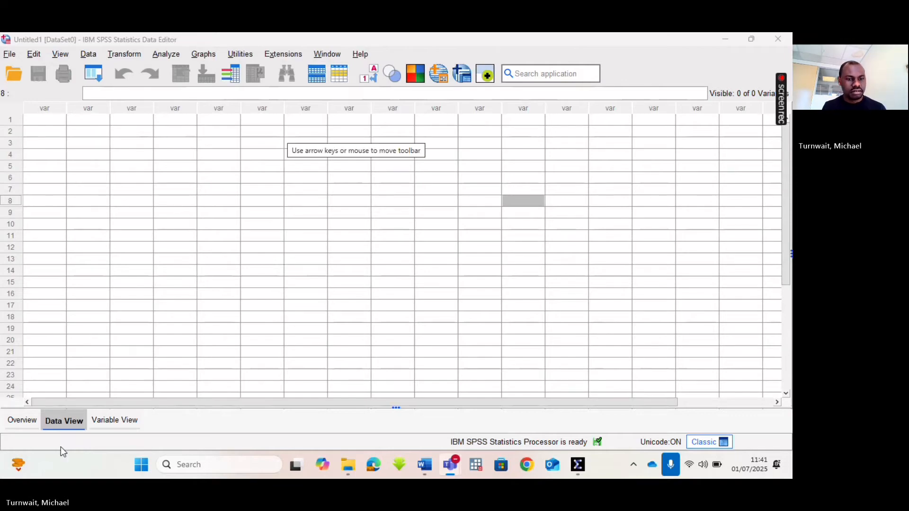
Compare the Data View and Variable View of the empty dataset, ending in Variable View
click(20, 426)
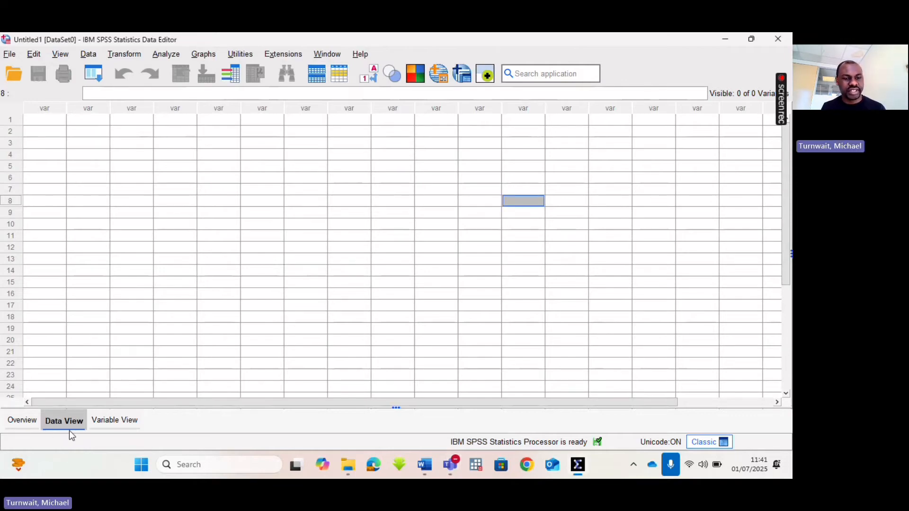
click(112, 423)
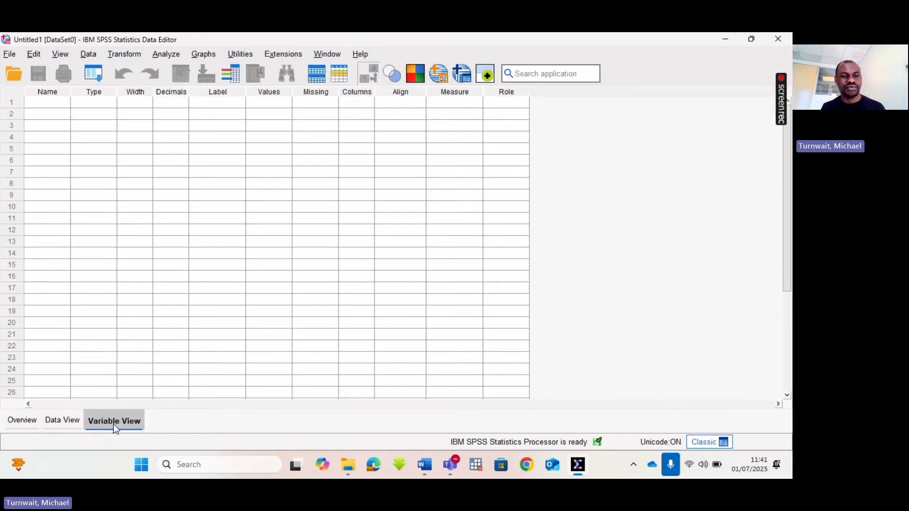
click(56, 422)
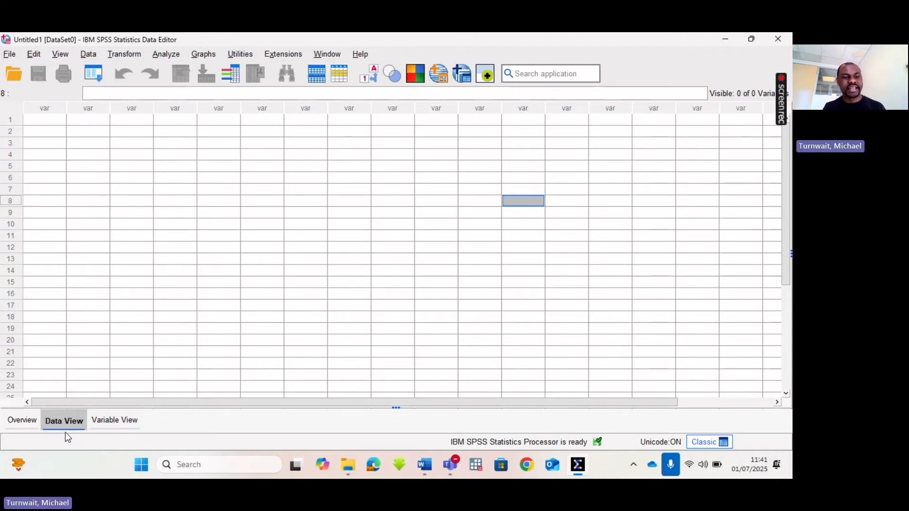
click(99, 420)
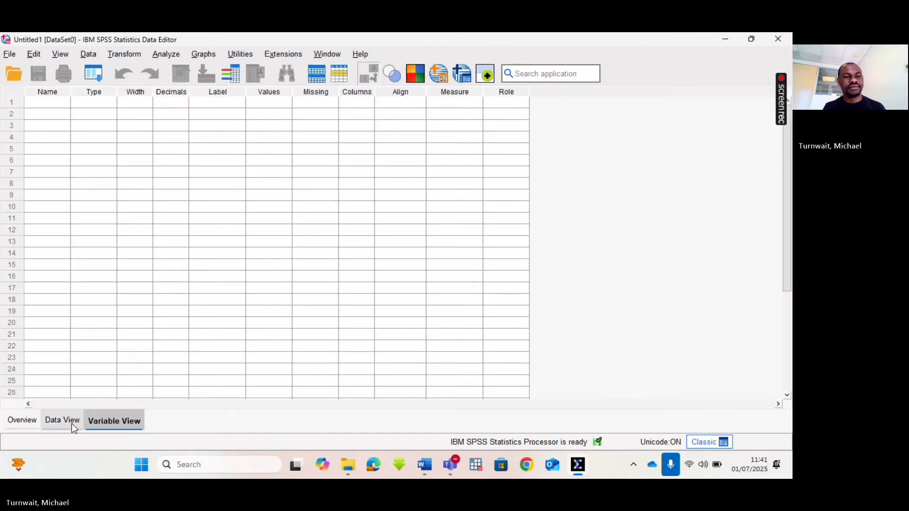
click(72, 424)
click(112, 424)
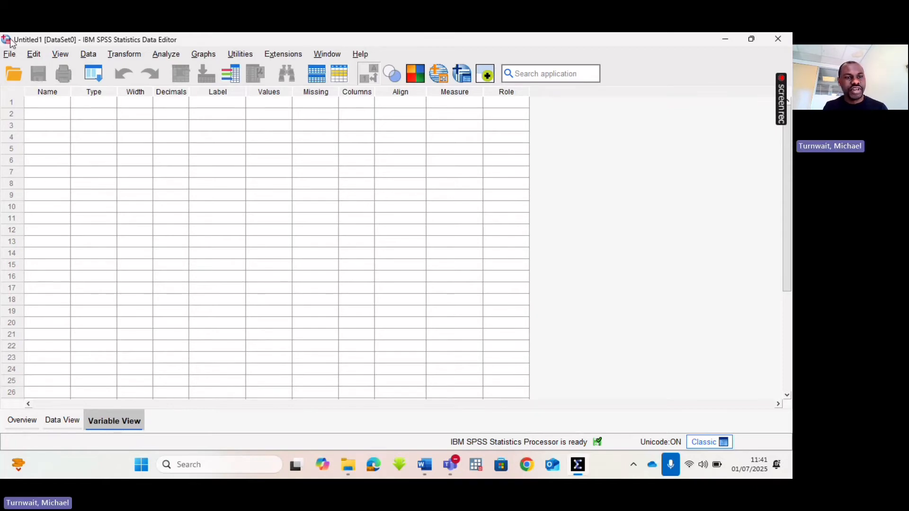
Arrange the windows side by side, with the SPSS Data Editor on the left half and the Word questionnaire on the right half
click(56, 105)
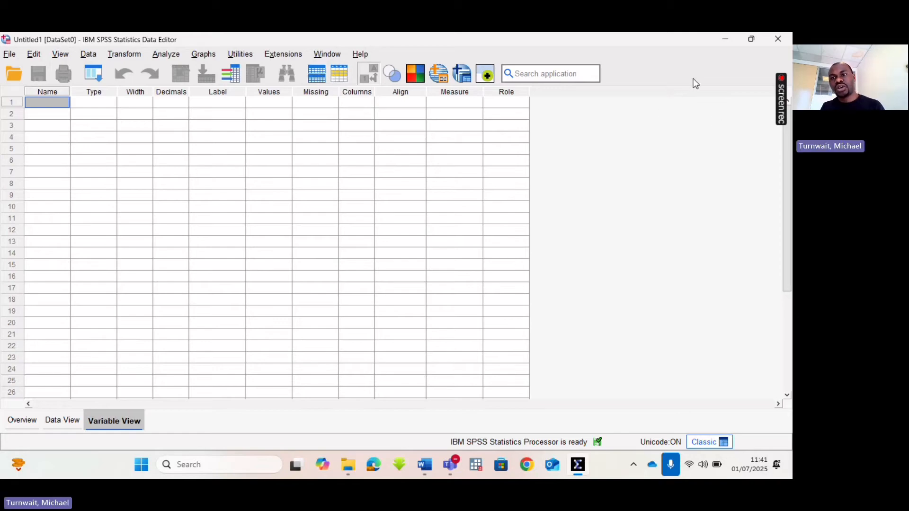
mouse_move(751, 43)
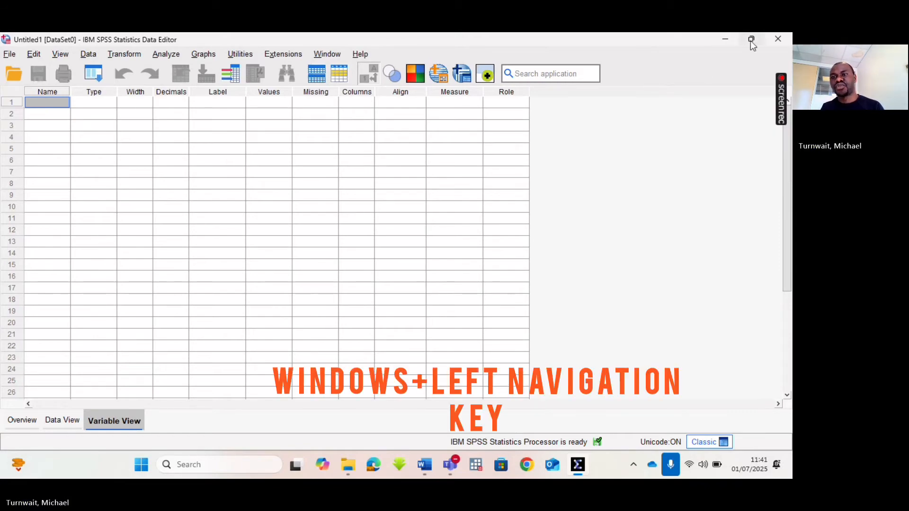
key(super+Left)
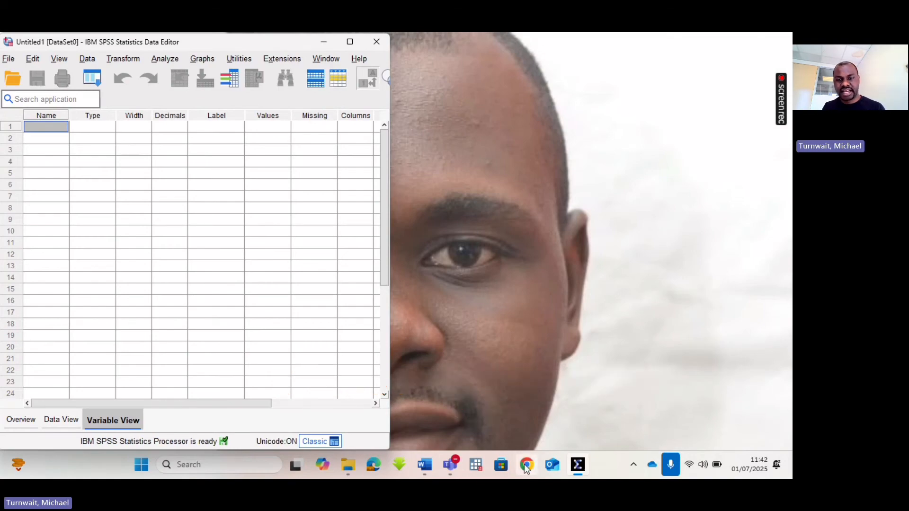
click(424, 464)
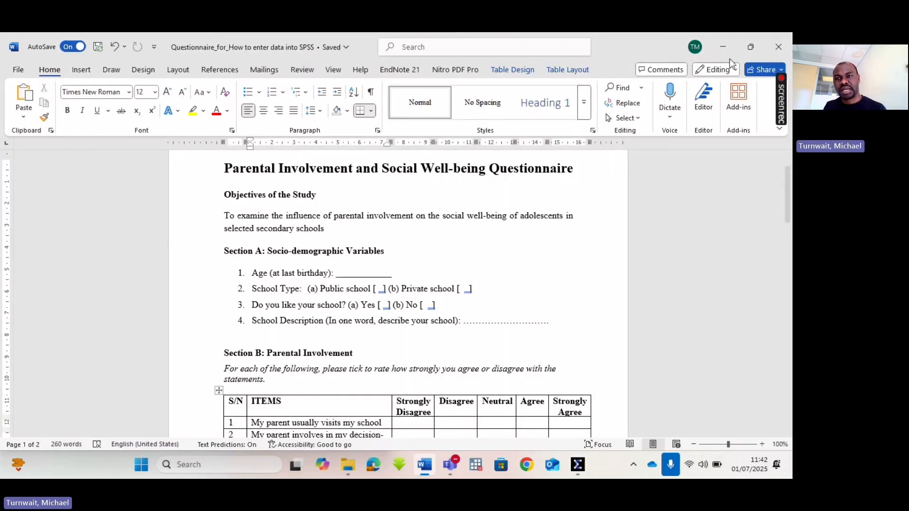
key(super+Right)
click(631, 192)
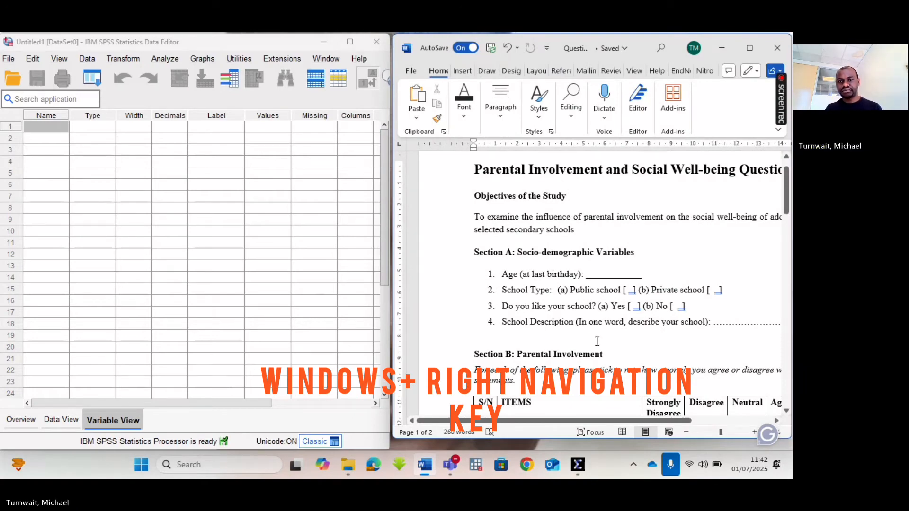
drag(571, 422, 606, 421)
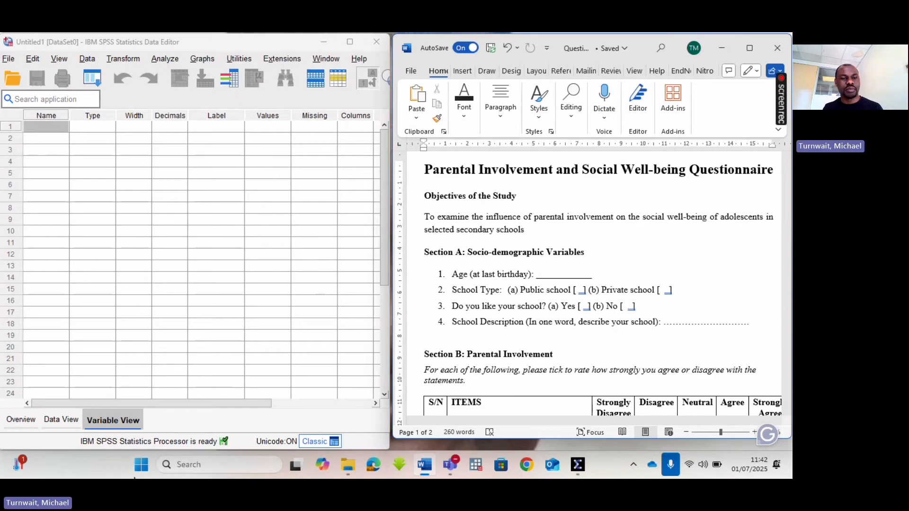
Examine the attribute columns in Variable View alongside the items in Sections A and B of the questionnaire
click(52, 423)
click(110, 422)
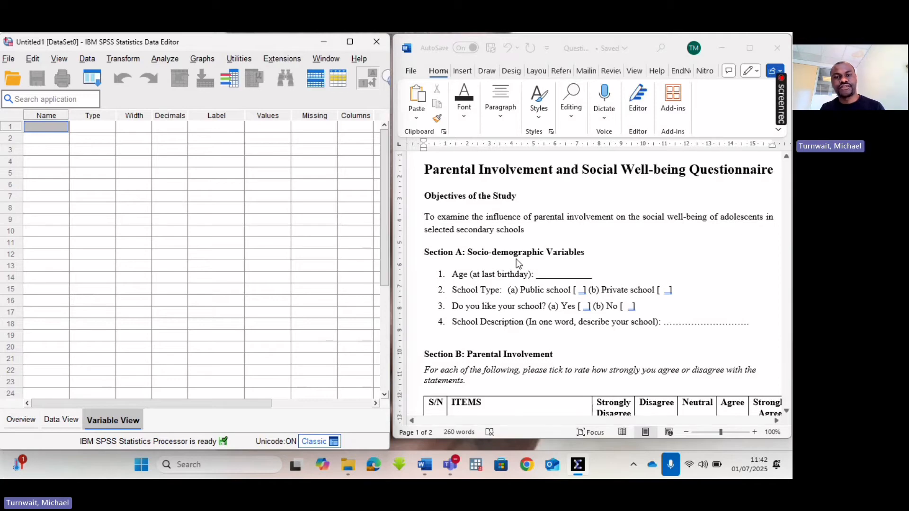
scroll(516, 259, down, 2)
scroll(516, 257, up, 1)
scroll(516, 256, down, 2)
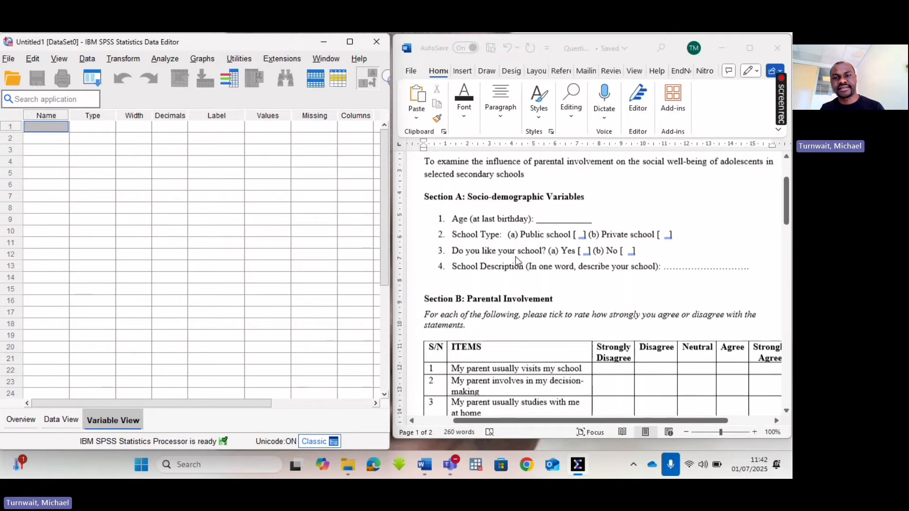
scroll(515, 254, down, 1)
scroll(500, 246, up, 1)
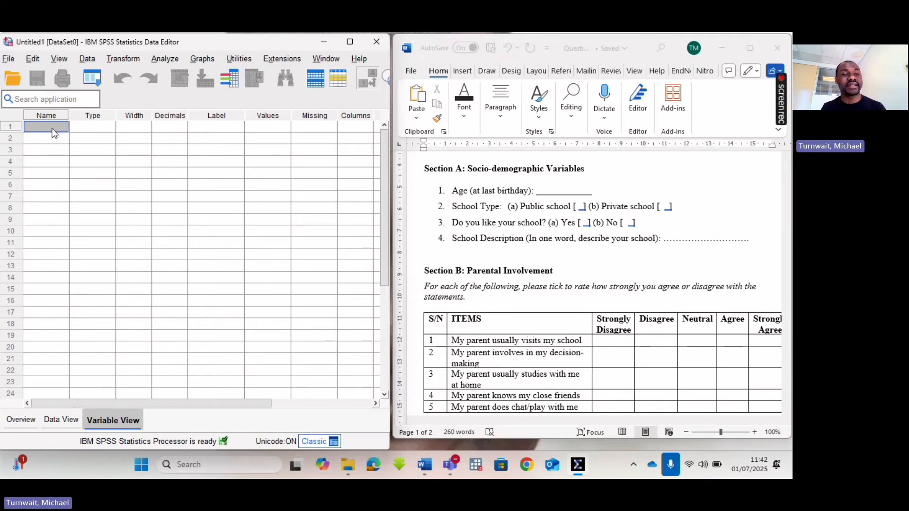
click(95, 126)
click(174, 128)
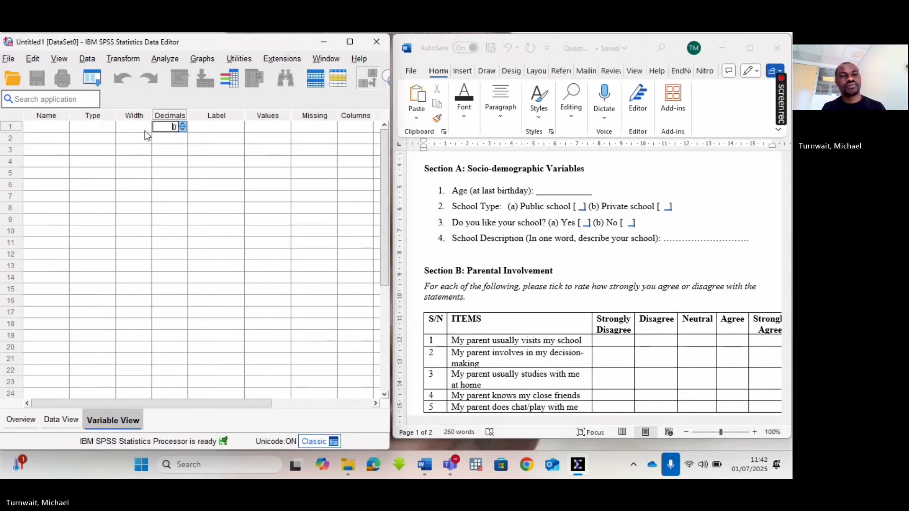
click(50, 130)
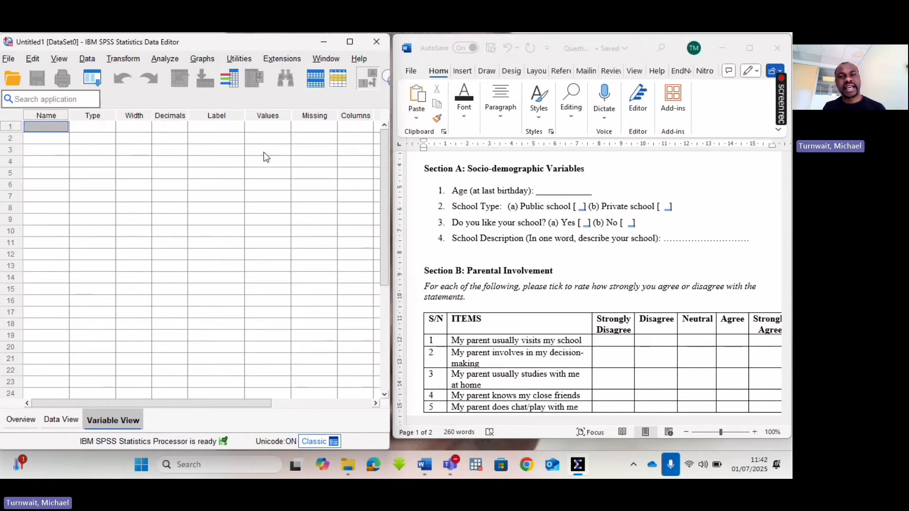
Name the first variable A1_Age in Variable View for the questionnaire's age question
click(455, 195)
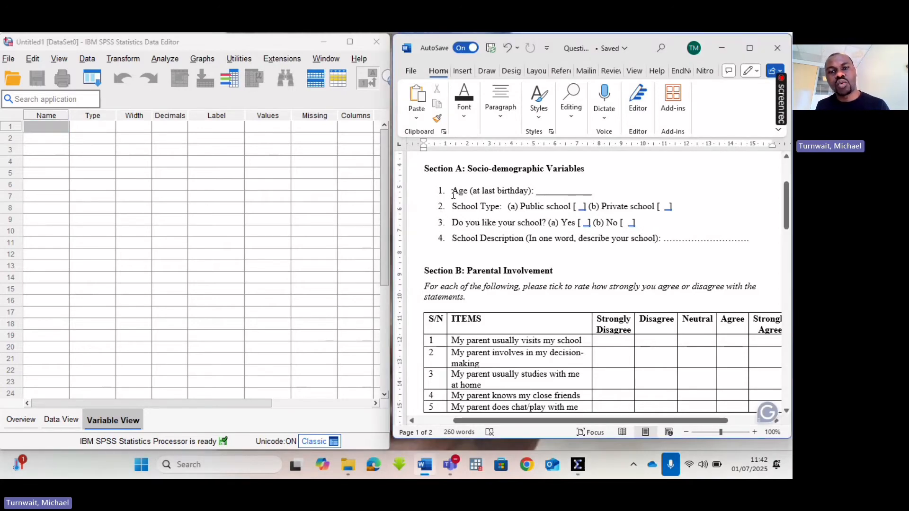
drag(453, 196, 536, 196)
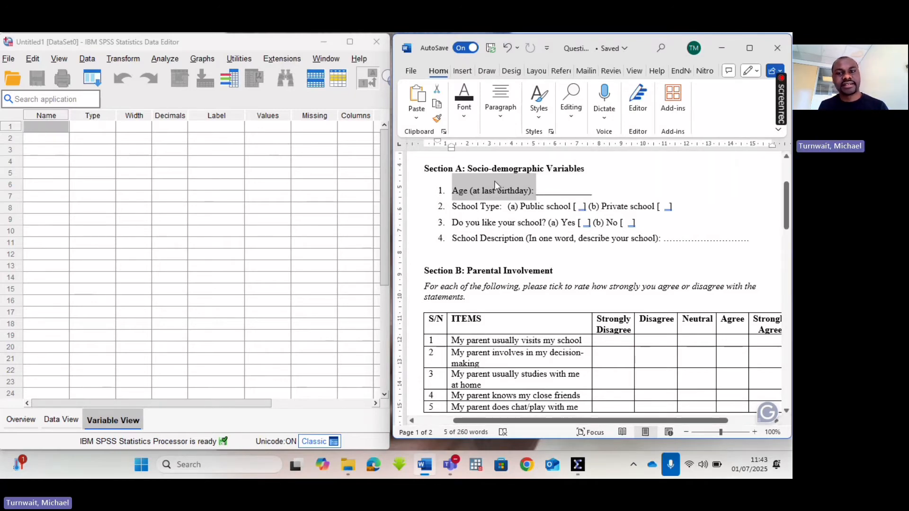
click(47, 127)
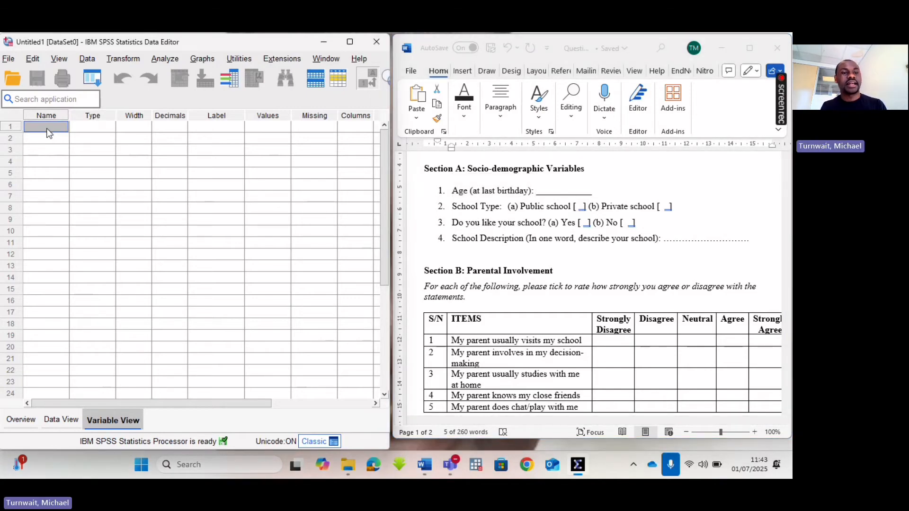
text(A)
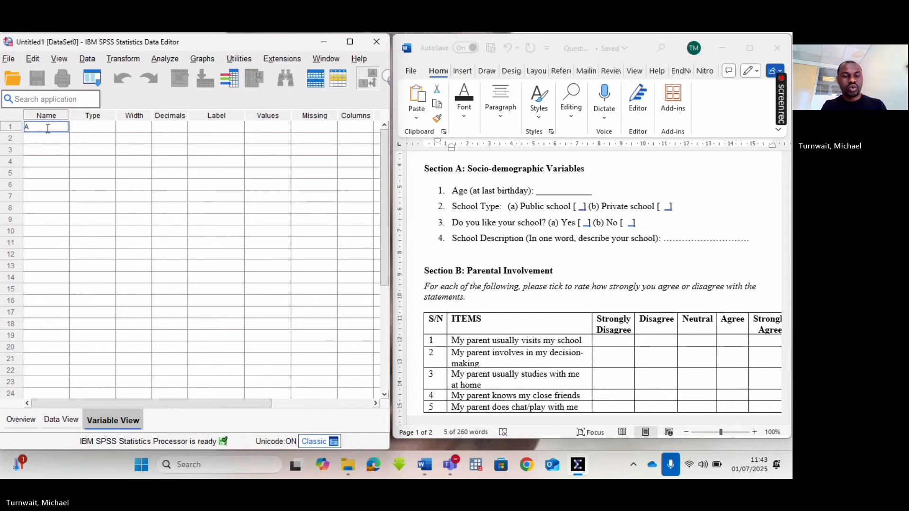
text(1)
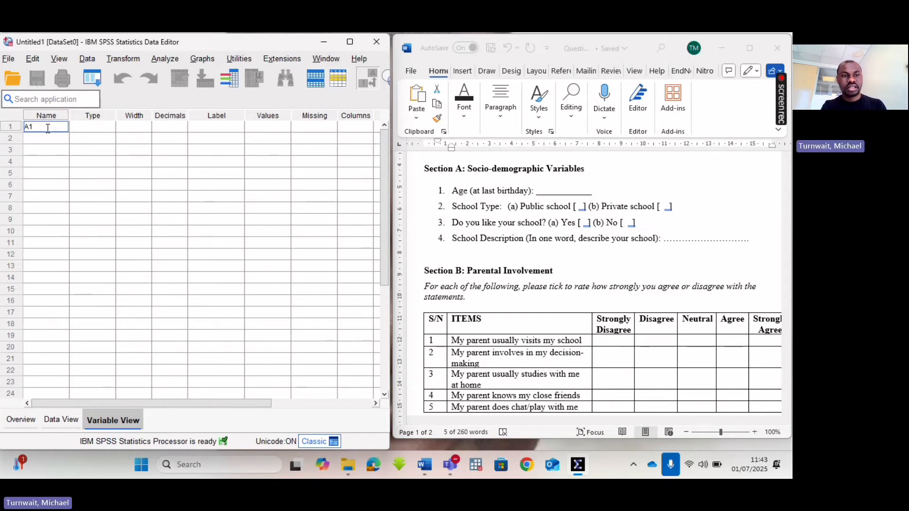
text(_A)
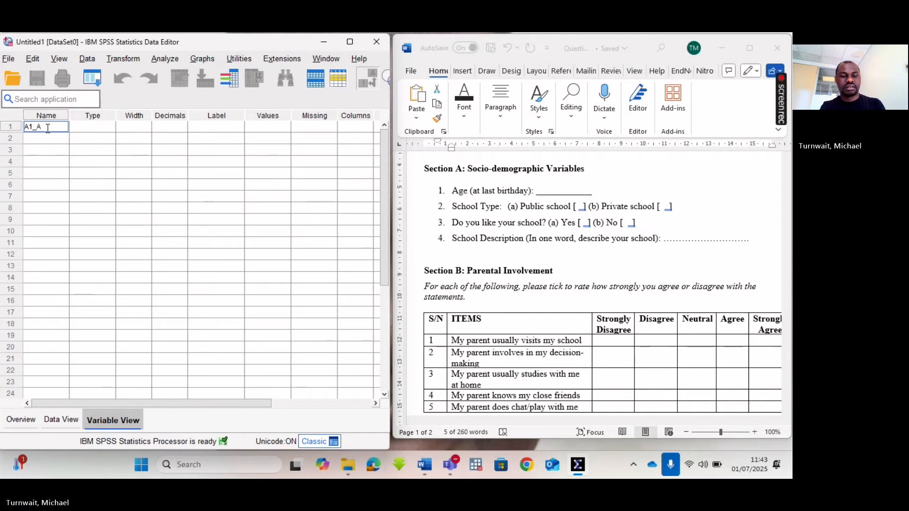
text(ge)
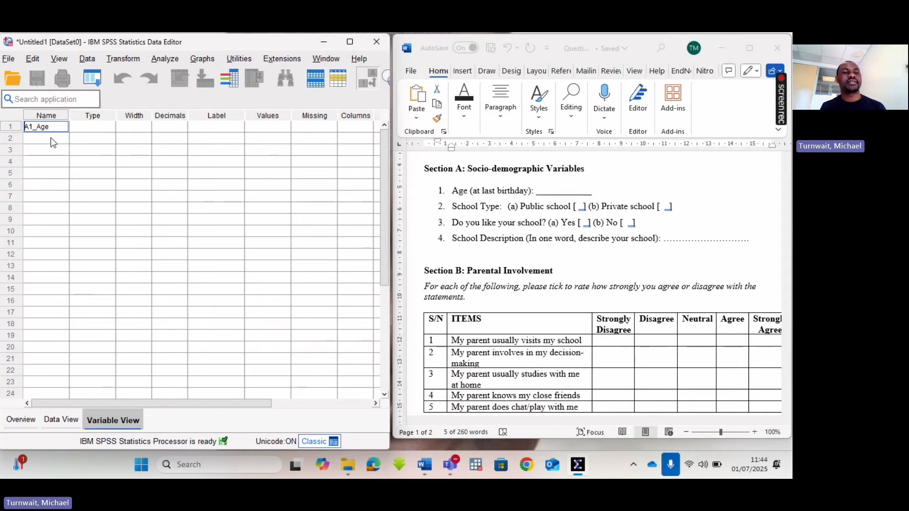
Name the second variable A2_School_type for the questionnaire's school type question
click(50, 141)
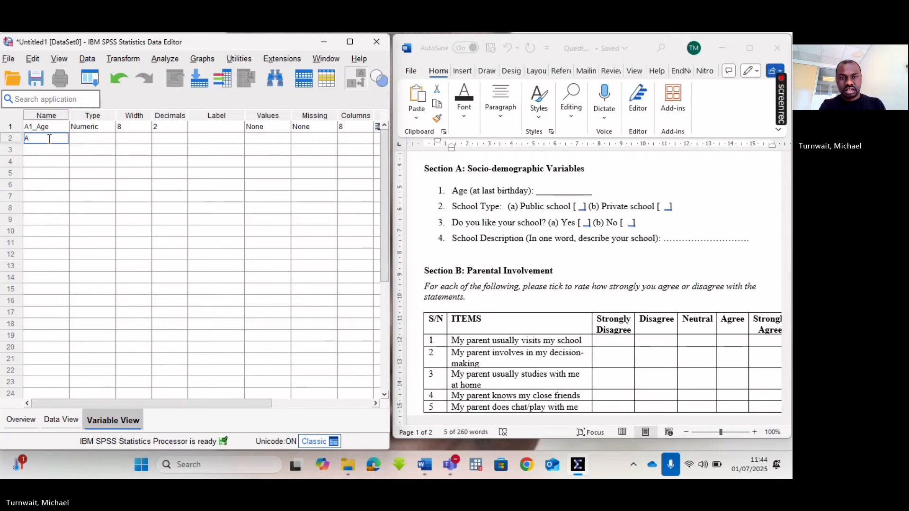
text(2)
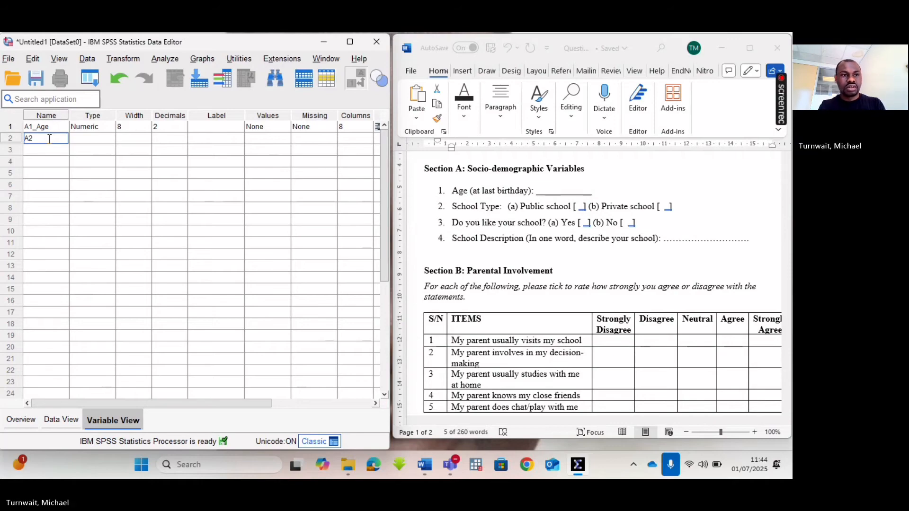
text(_)
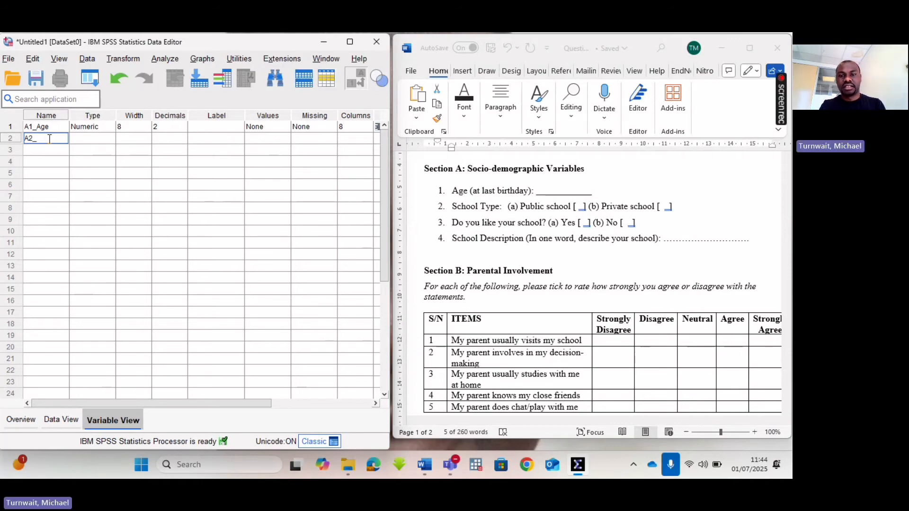
text(Sch)
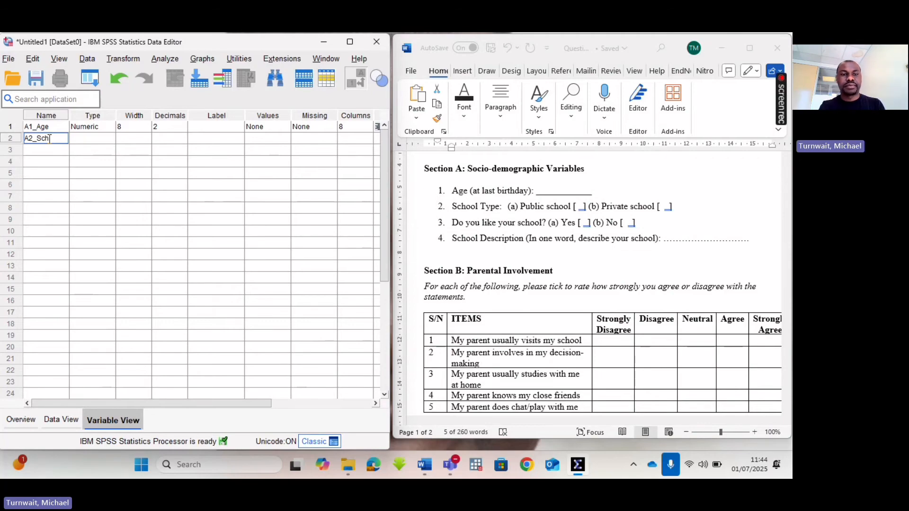
text(ool)
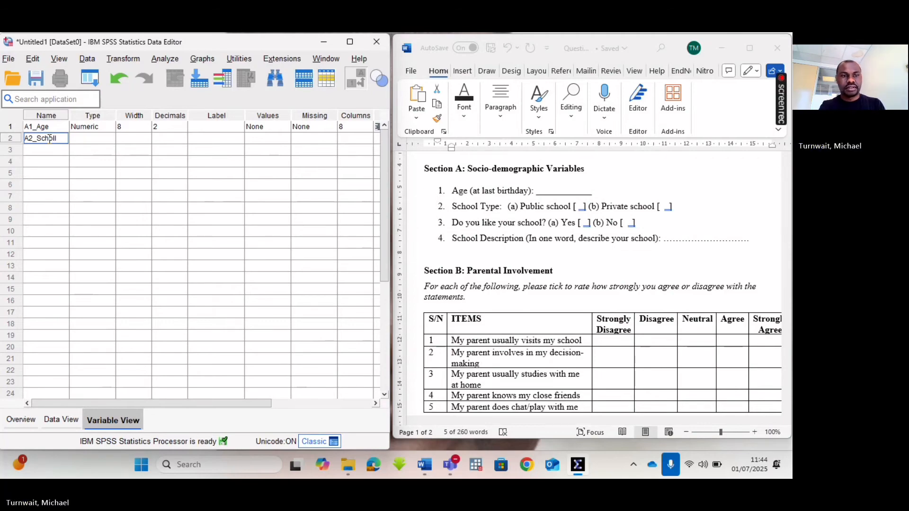
key(Return)
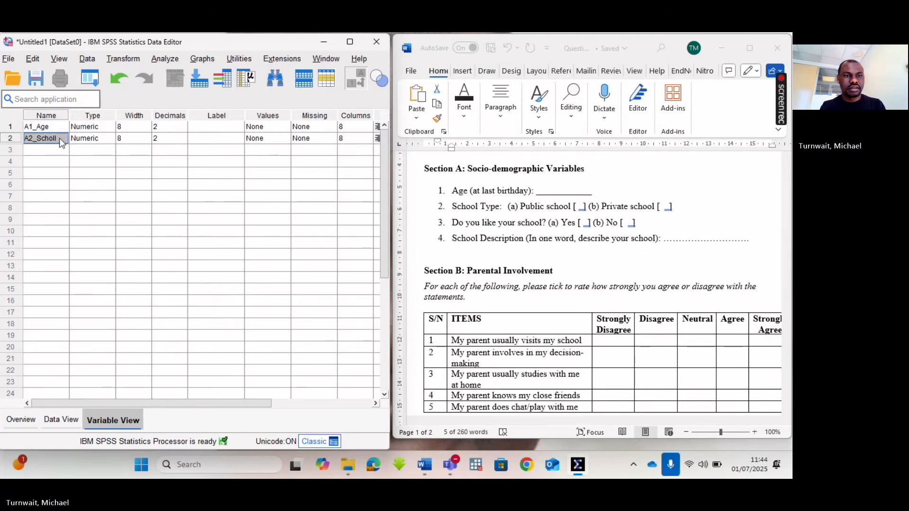
double_click(62, 143)
key(BackSpace)
key(BackSpace)
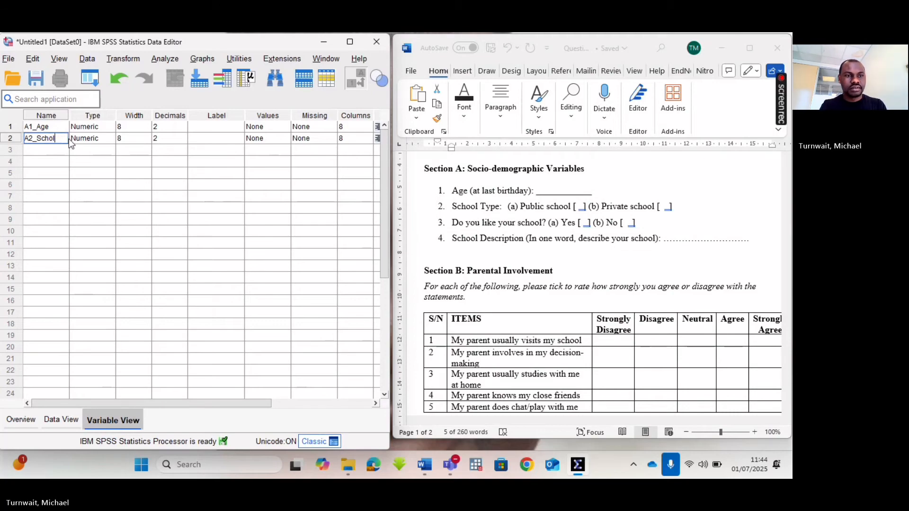
text(ol)
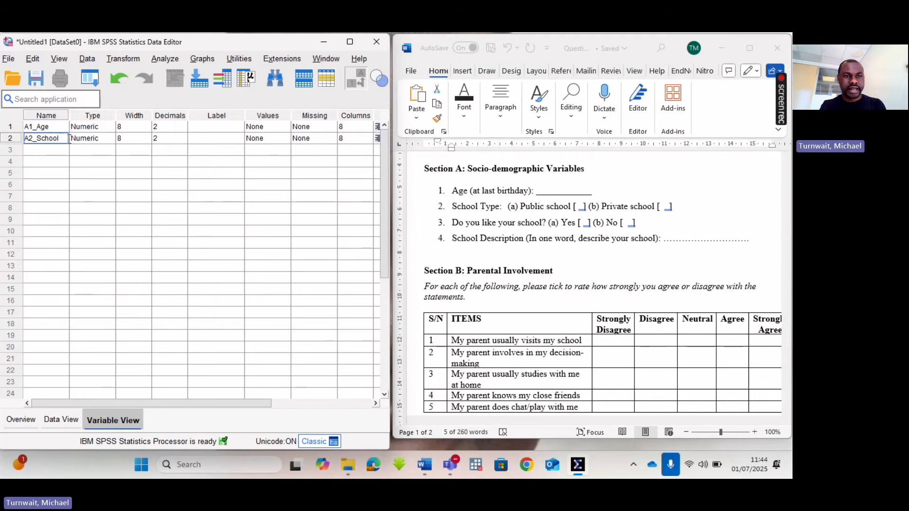
text(_)
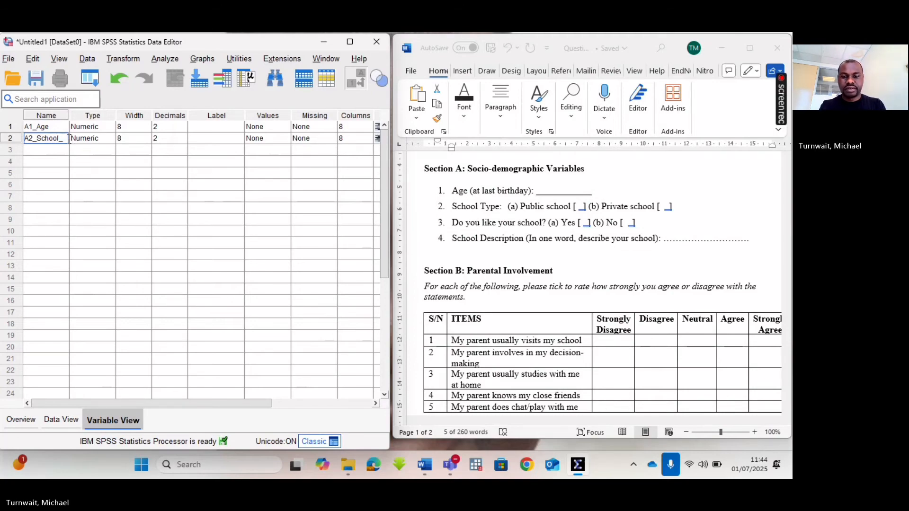
text(type)
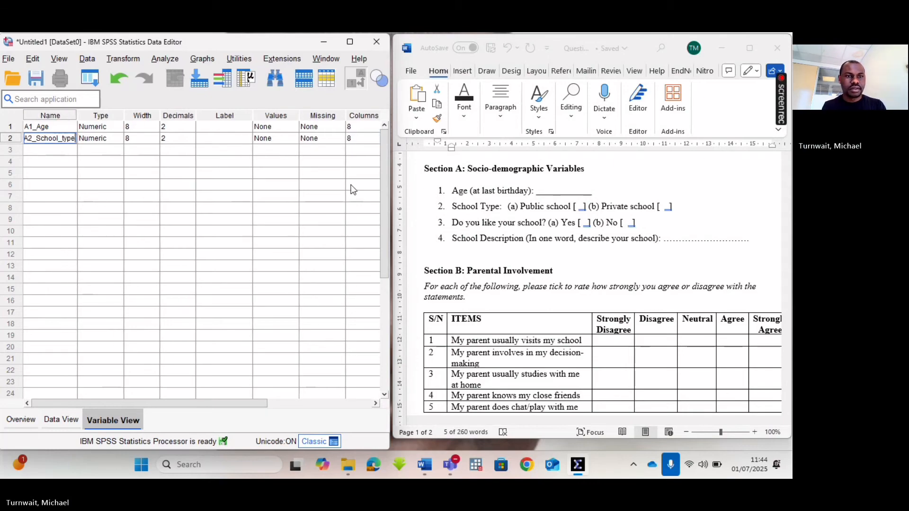
Name the third variable A3_Like_School for the questionnaire's "Do you like your school?" item
click(54, 153)
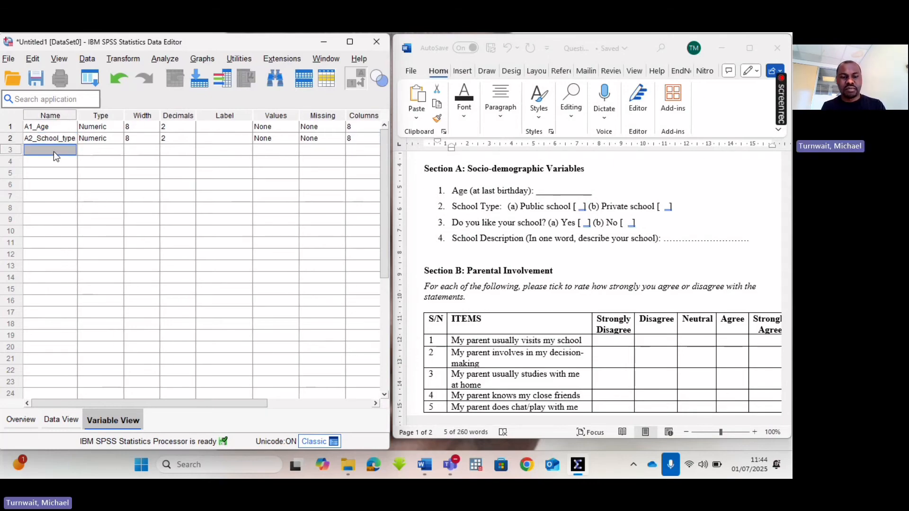
text(A)
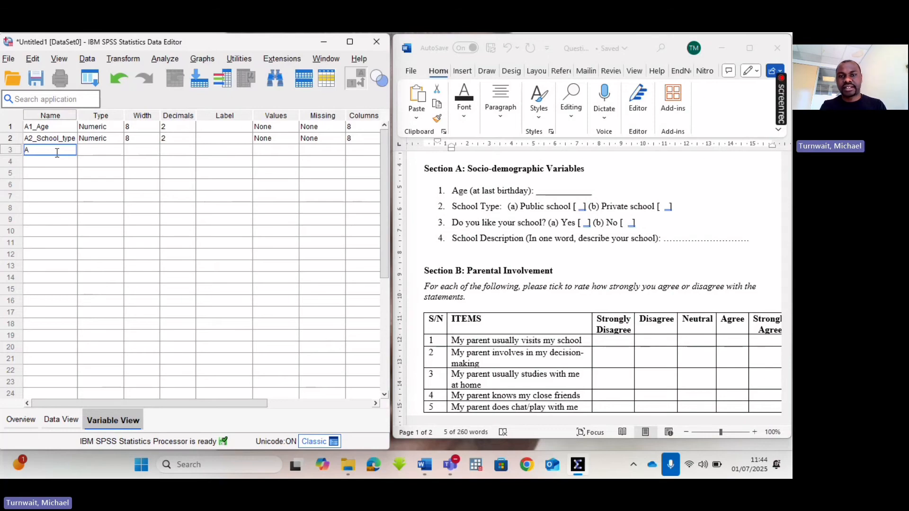
text(3_)
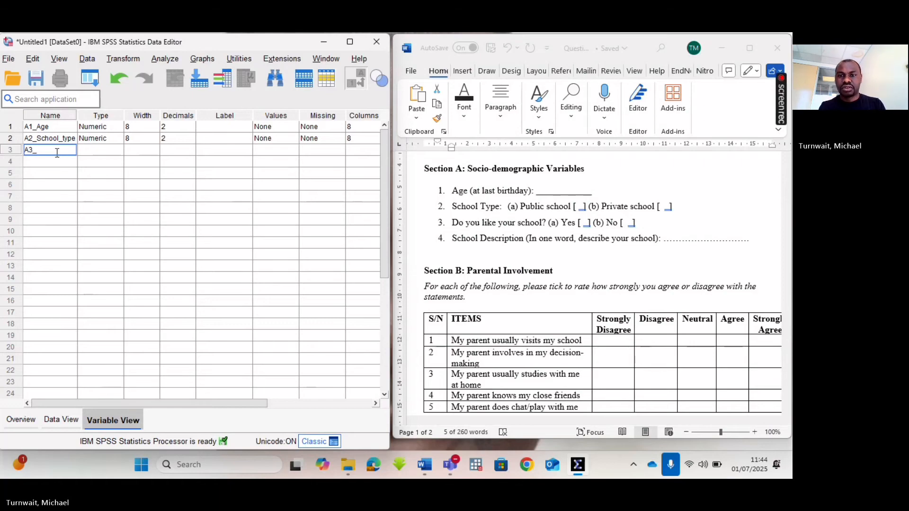
click(474, 248)
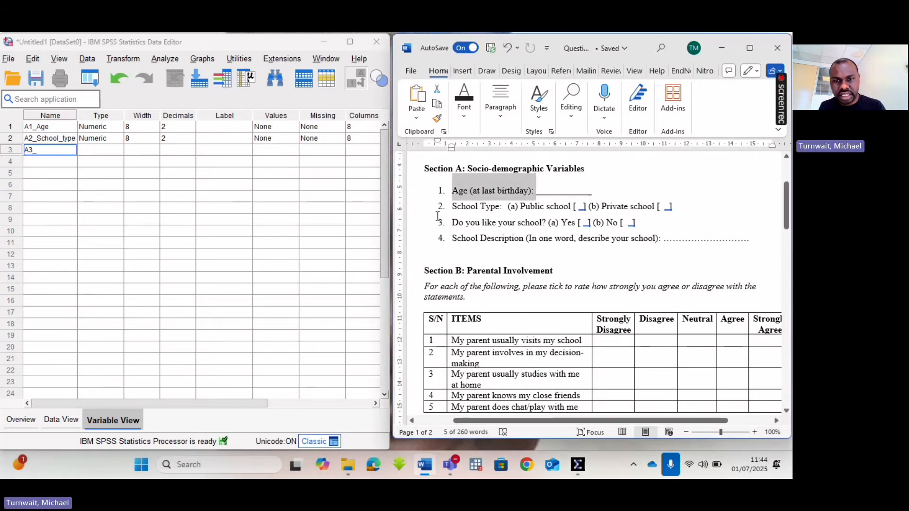
click(85, 198)
key(Return)
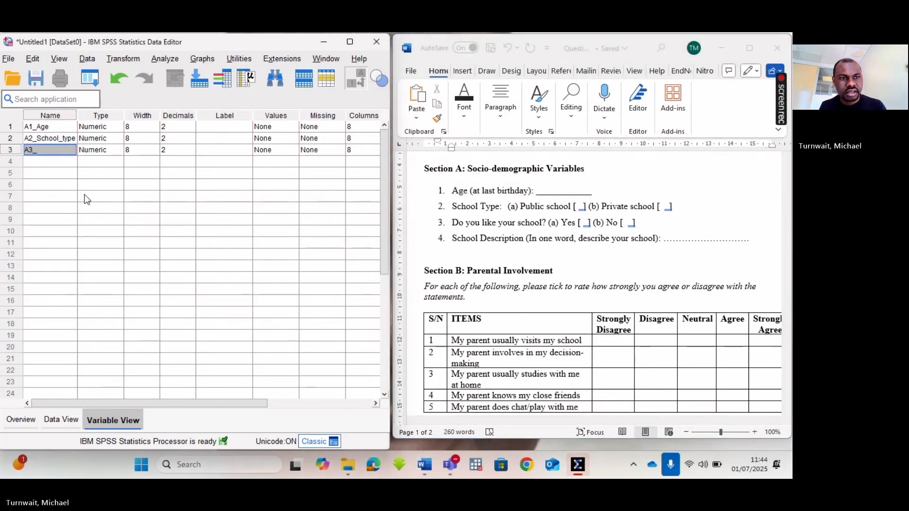
click(481, 226)
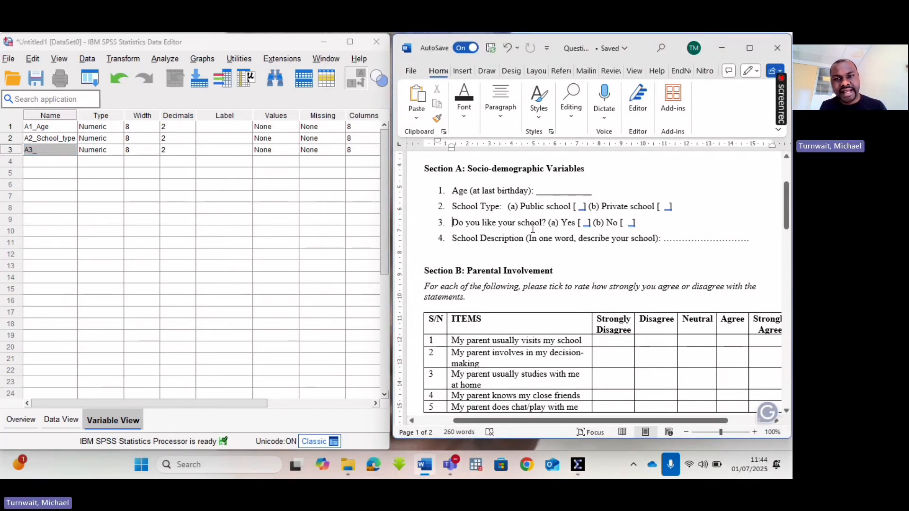
click(46, 152)
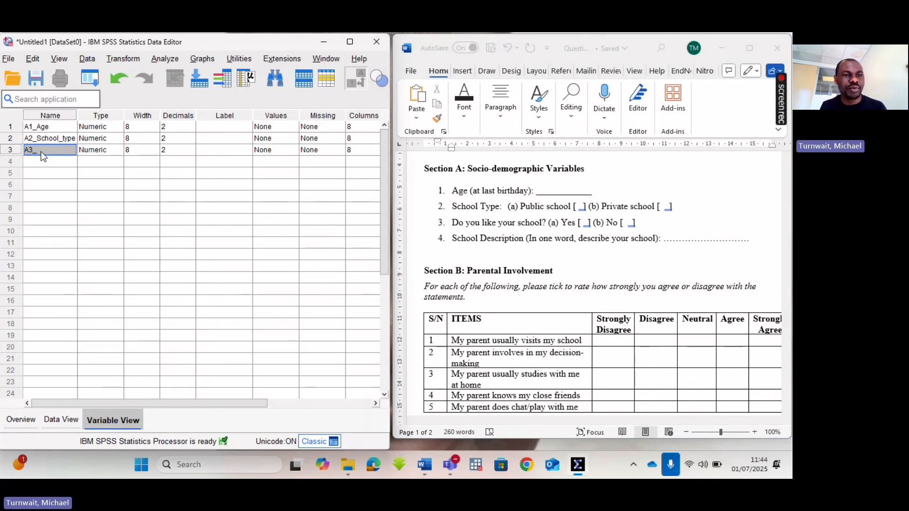
click(40, 151)
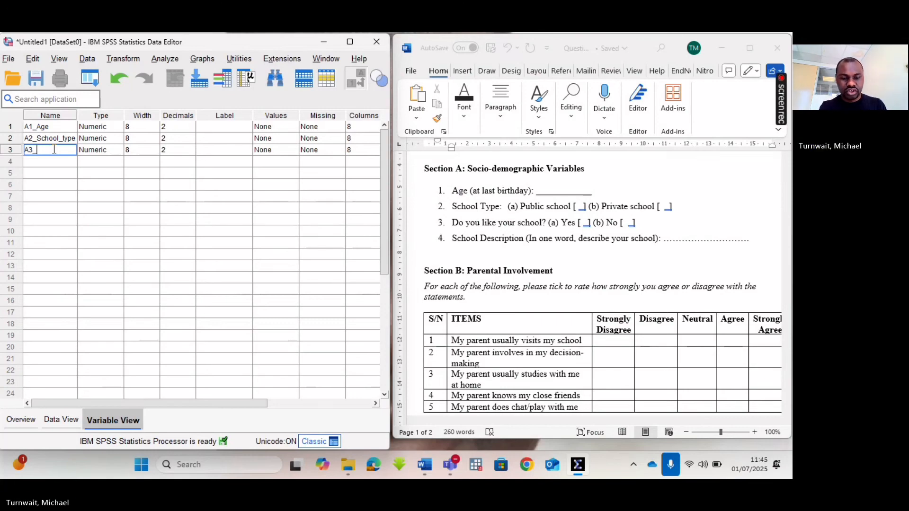
text(School)
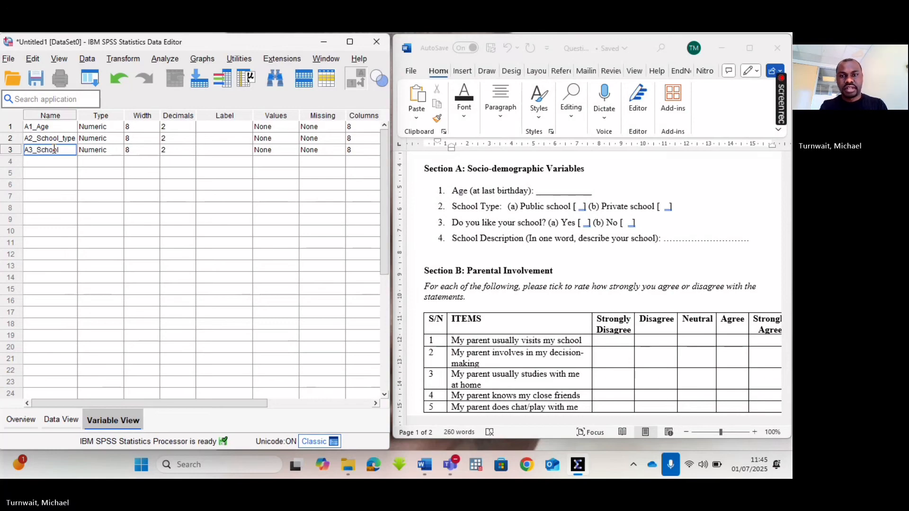
key(BackSpace)
key(BackSpace)
key(BackSpace)
key(BackSpace)
key(BackSpace)
key(BackSpace)
text(Like)
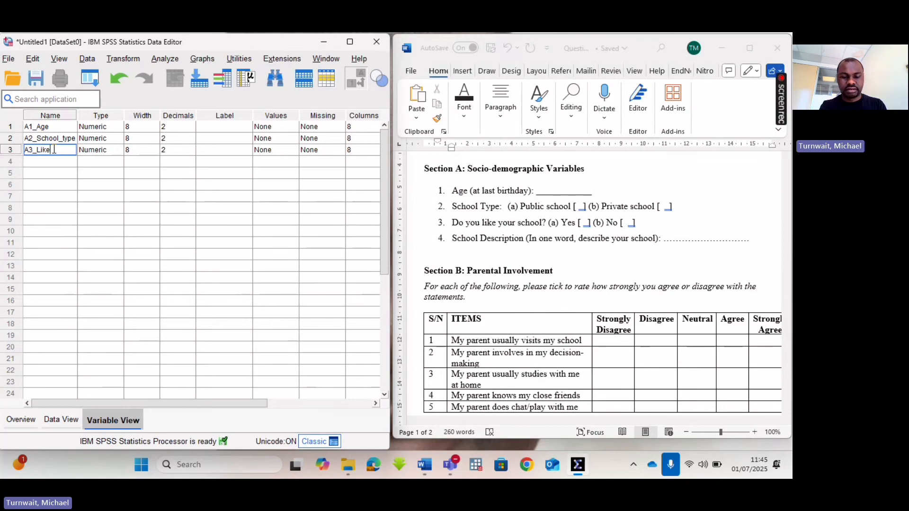
text(_Sch)
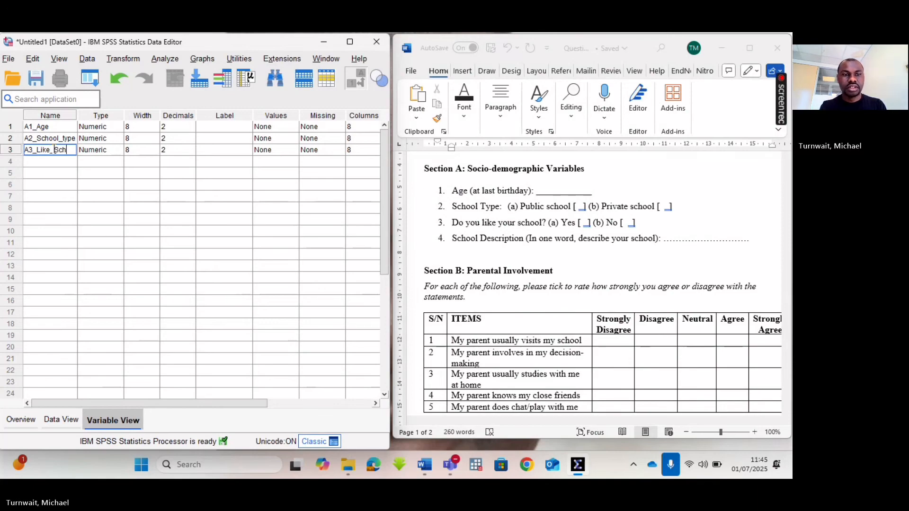
text(ool)
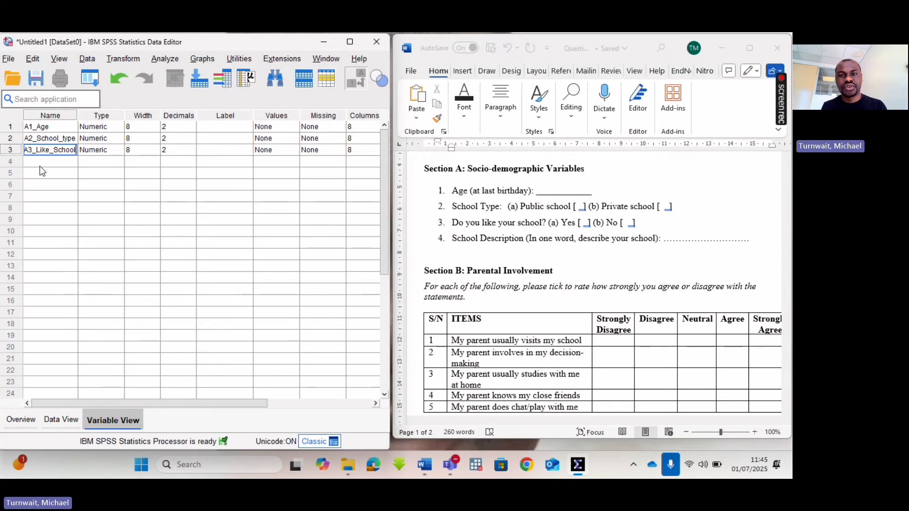
Name the fourth variable A4_School_Description and widen the Name column to fit the full variable names
click(36, 161)
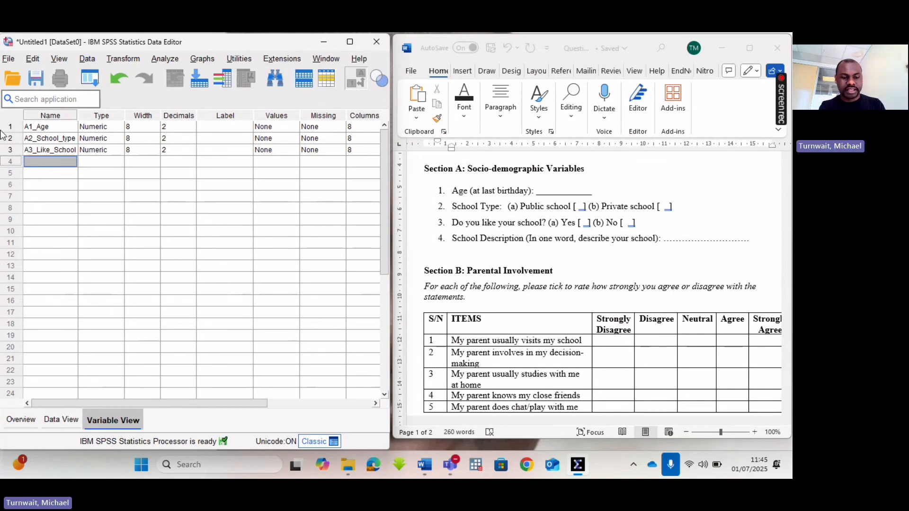
text(A4_)
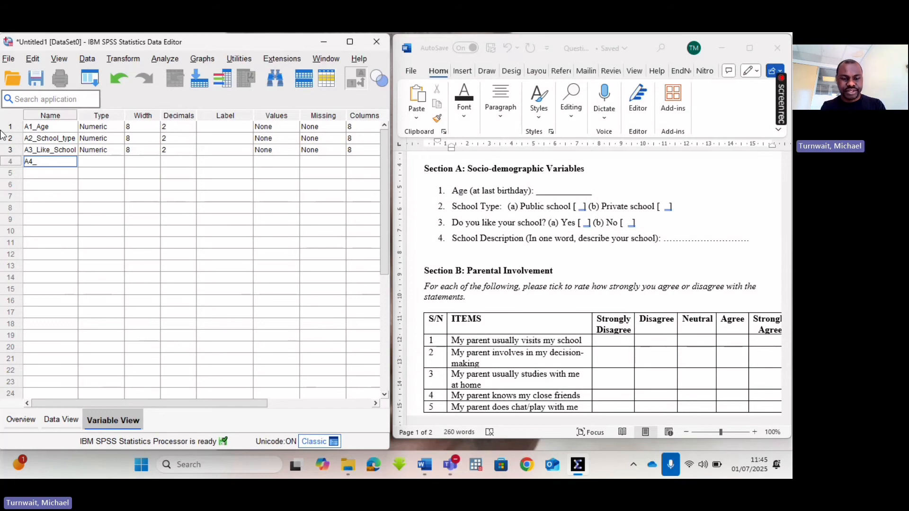
text(Sch)
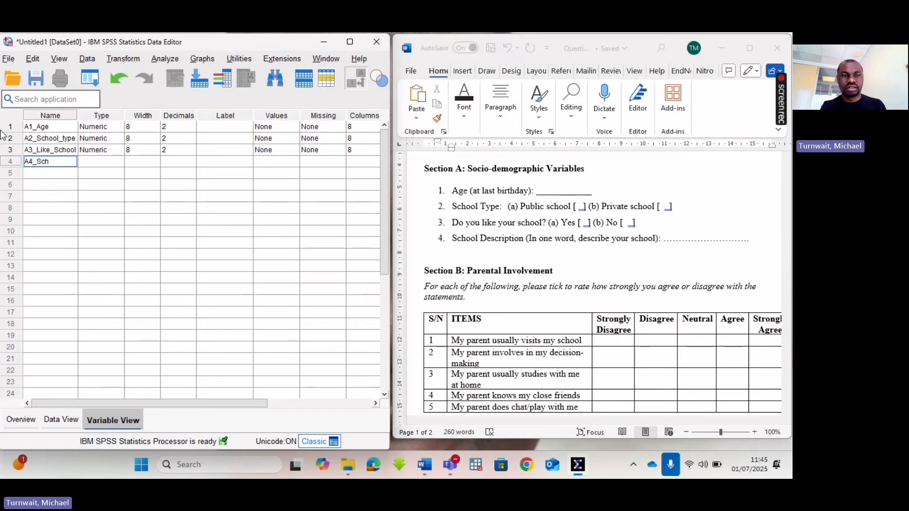
text(ool)
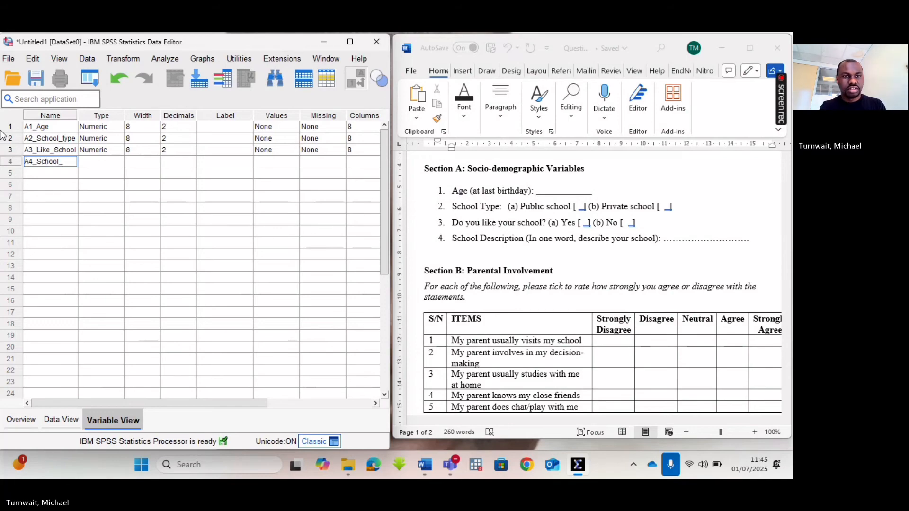
text(_Descrip)
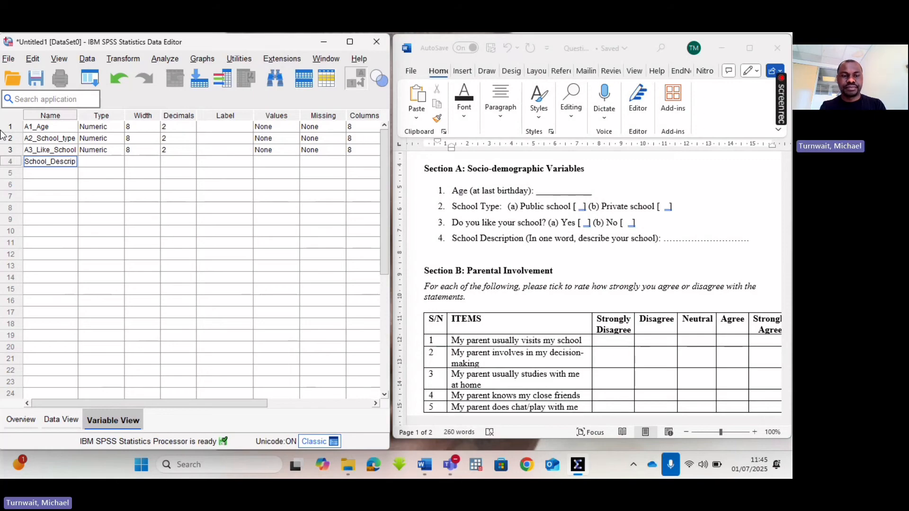
text(tion)
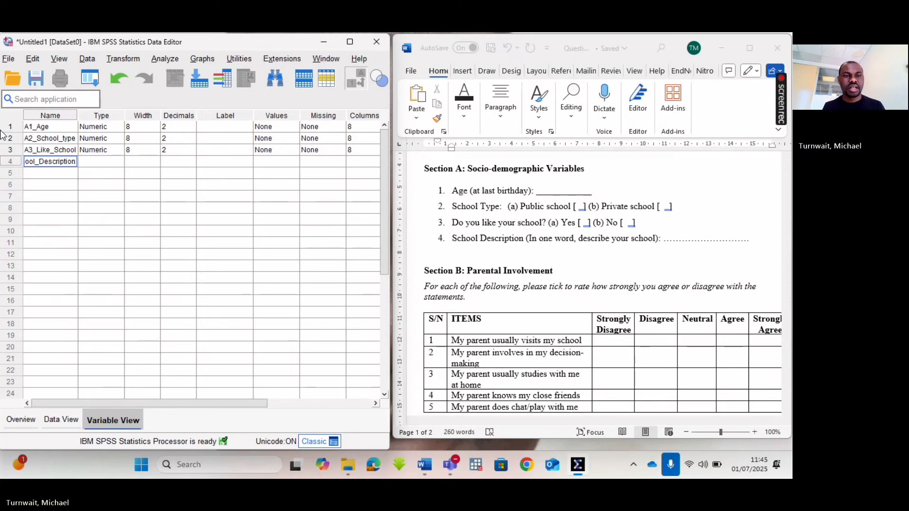
click(67, 171)
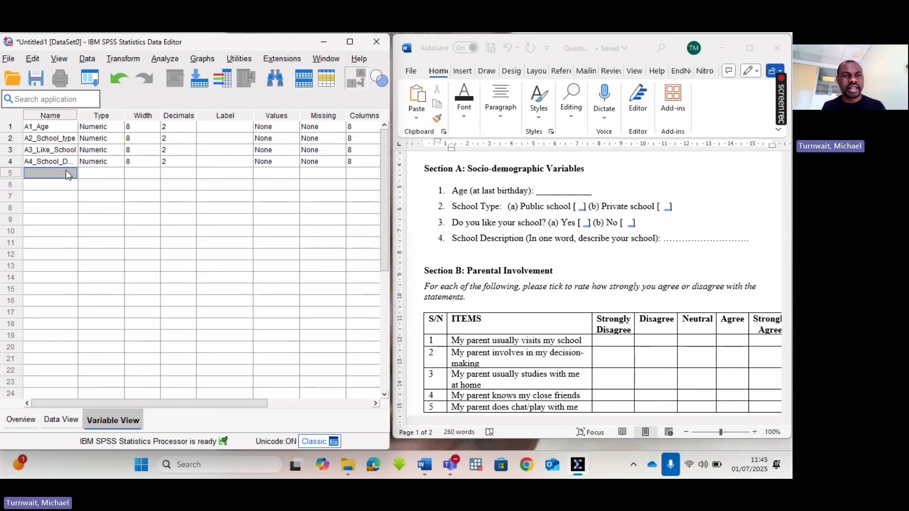
drag(81, 115, 115, 115)
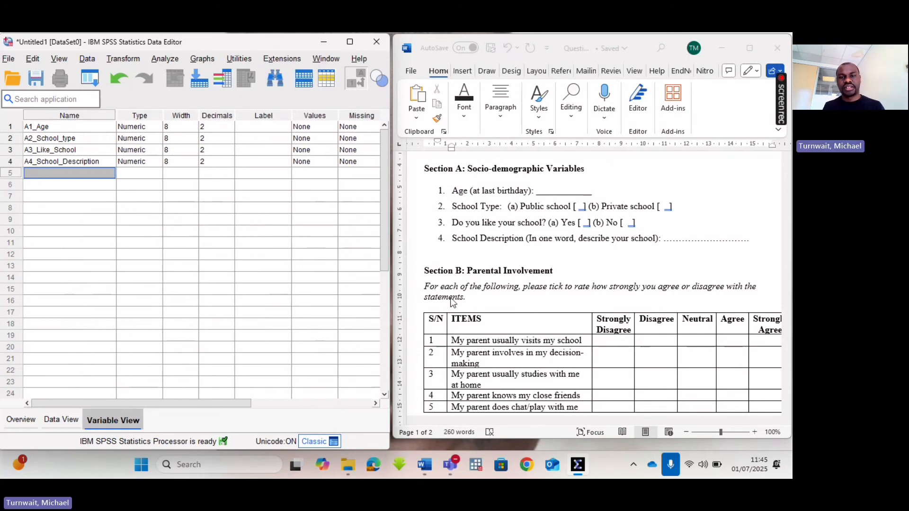
Name the fifth variable B1_Parent_Sch for the first Section B item, "My parent usually visits my school"
click(473, 275)
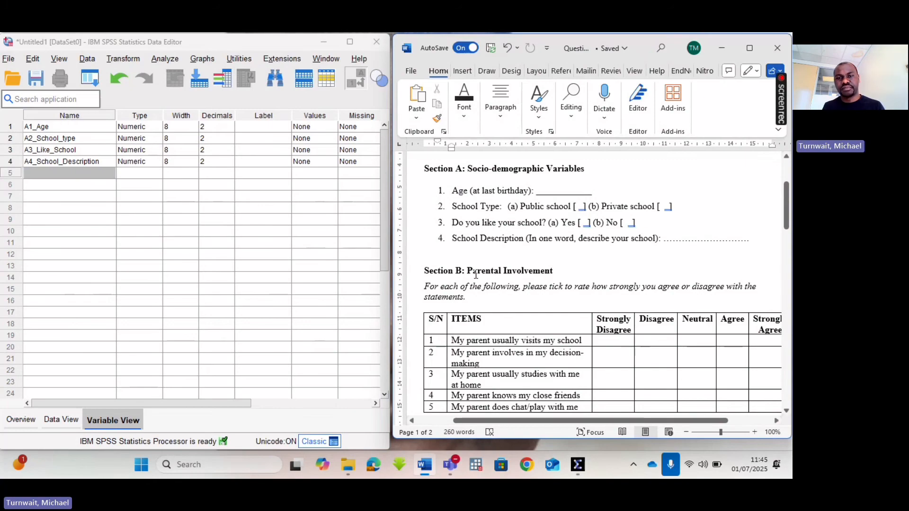
drag(433, 341, 516, 340)
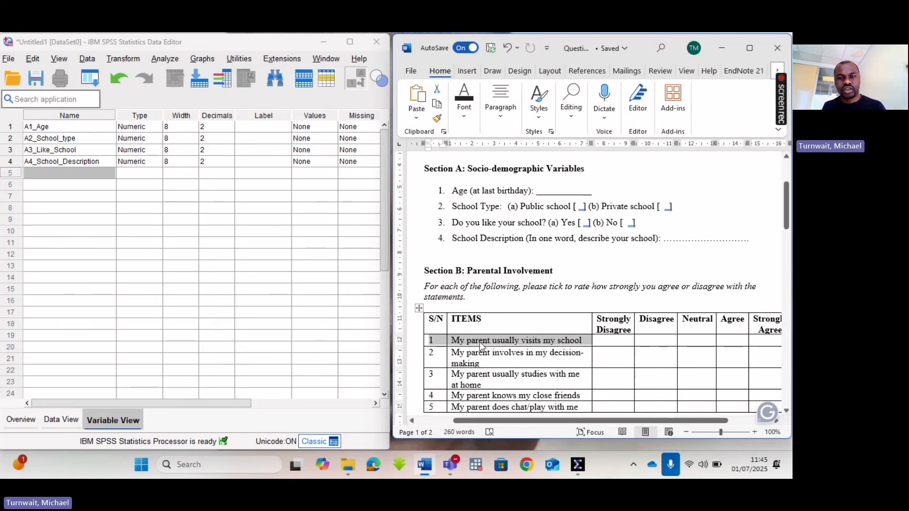
click(51, 176)
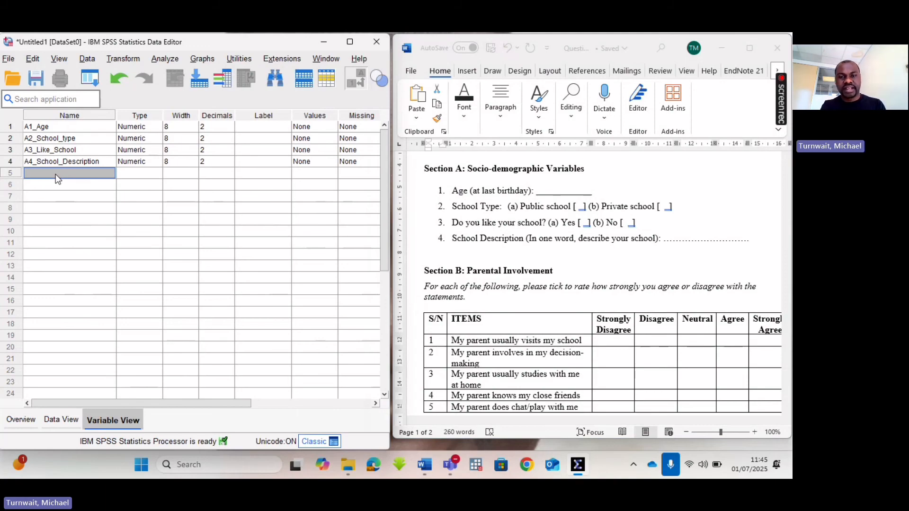
text(B)
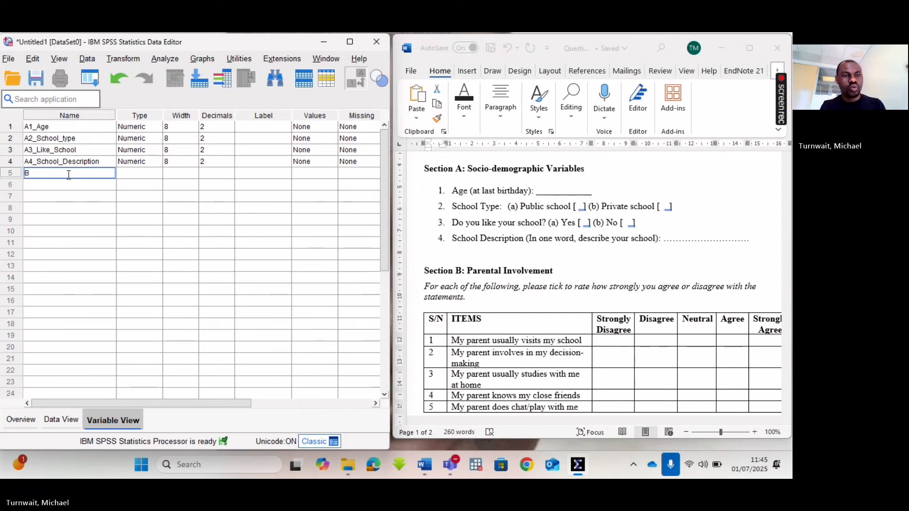
text(1)
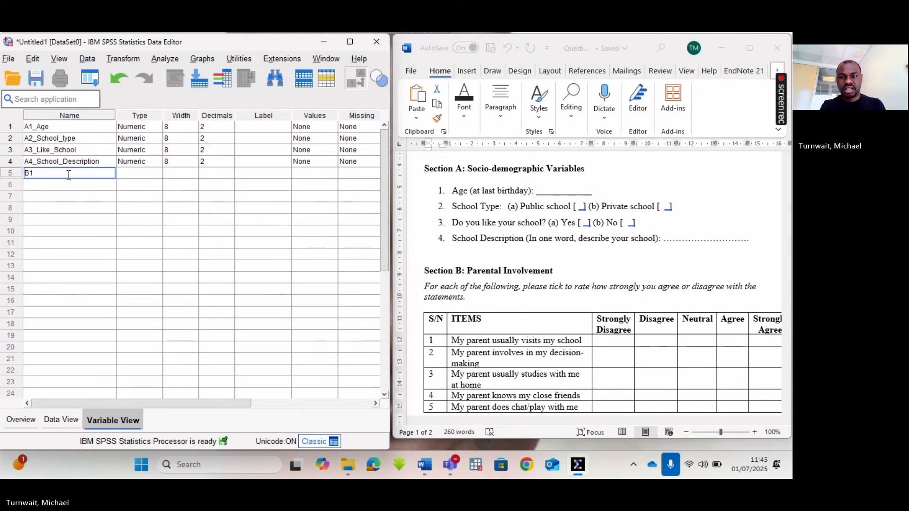
text(_)
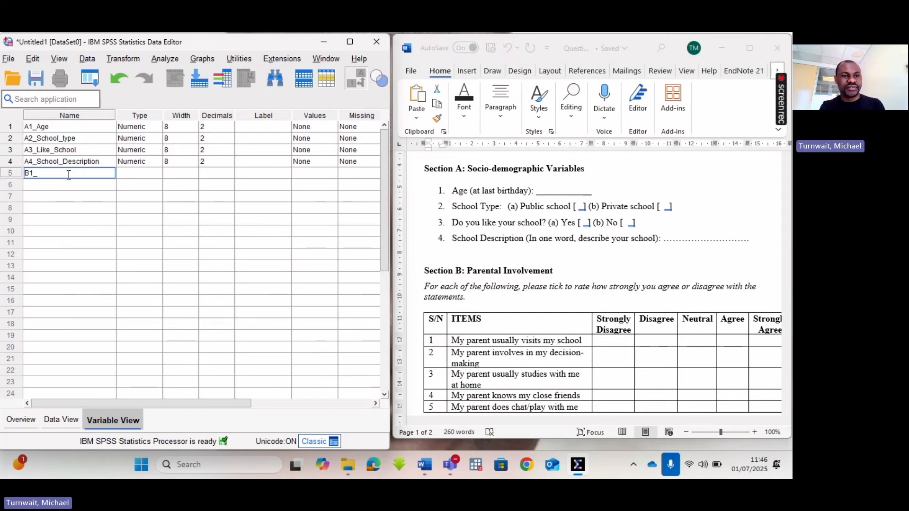
text(Paren)
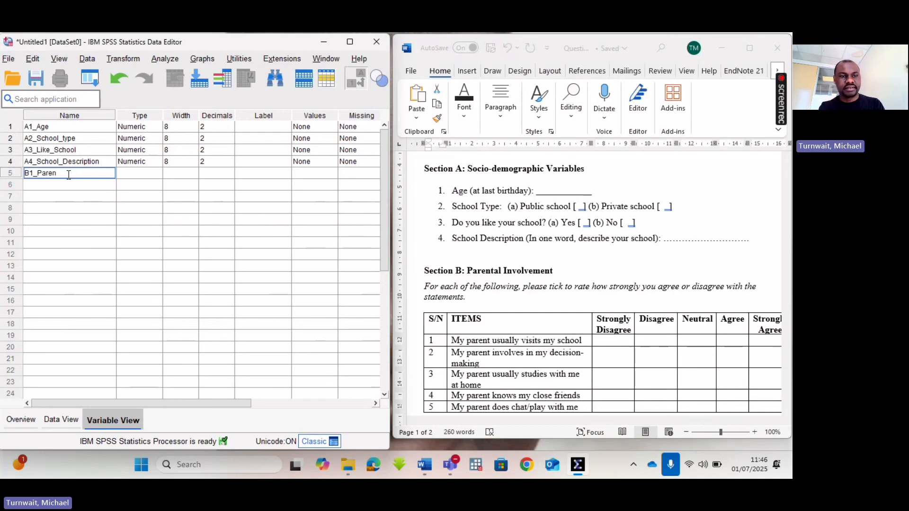
text(t_Sch)
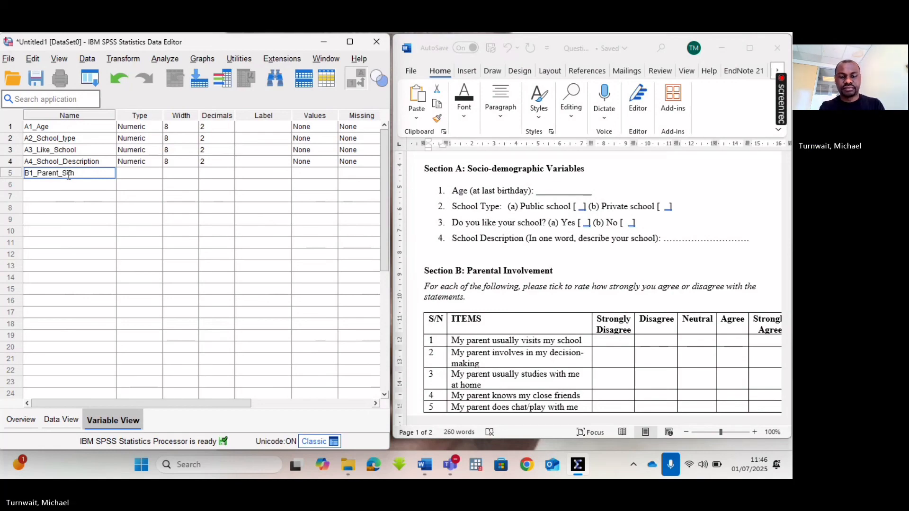
key(Return)
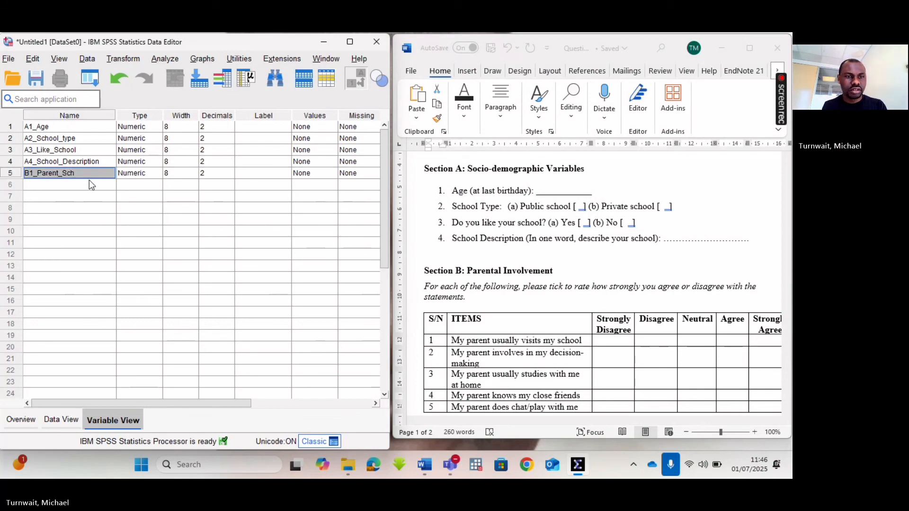
Rename the fifth variable to B1_Parent_visit_school so that it describes the parent's school visits
double_click(76, 175)
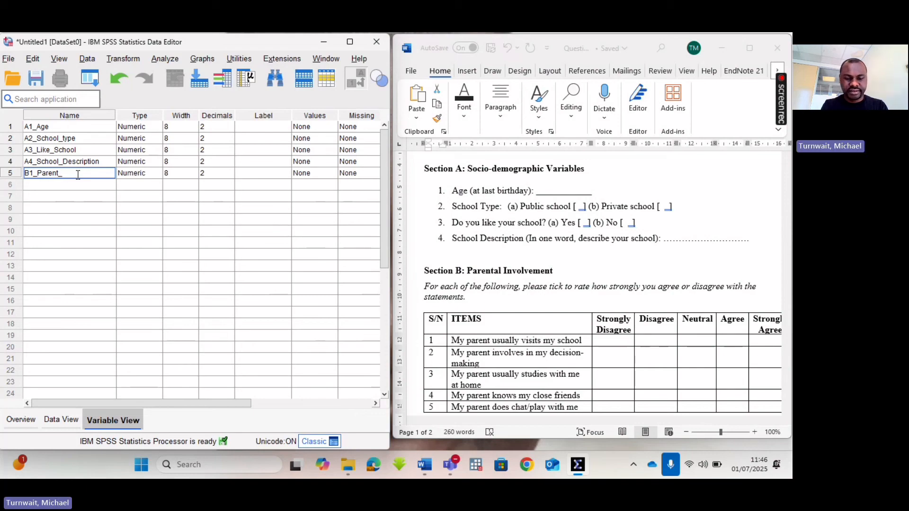
text(Vsi)
key(BackSpace)
key(BackSpace)
key(BackSpace)
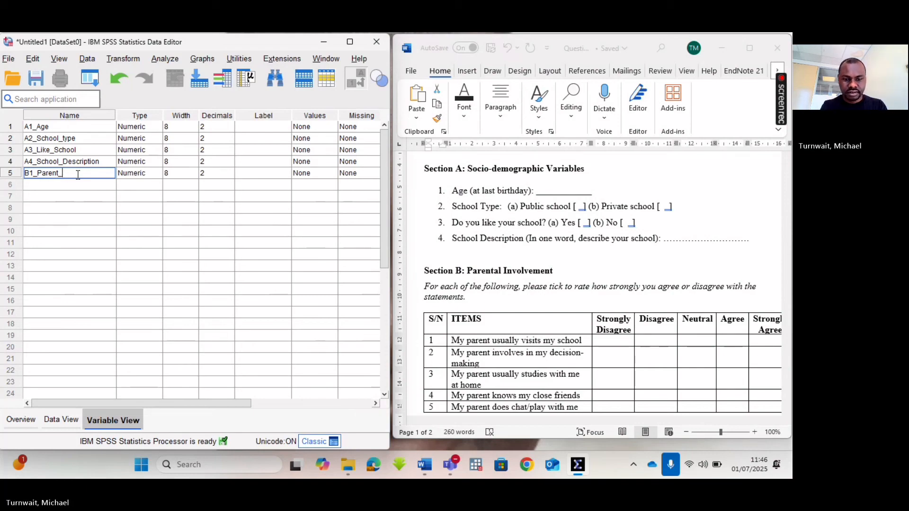
text(visi)
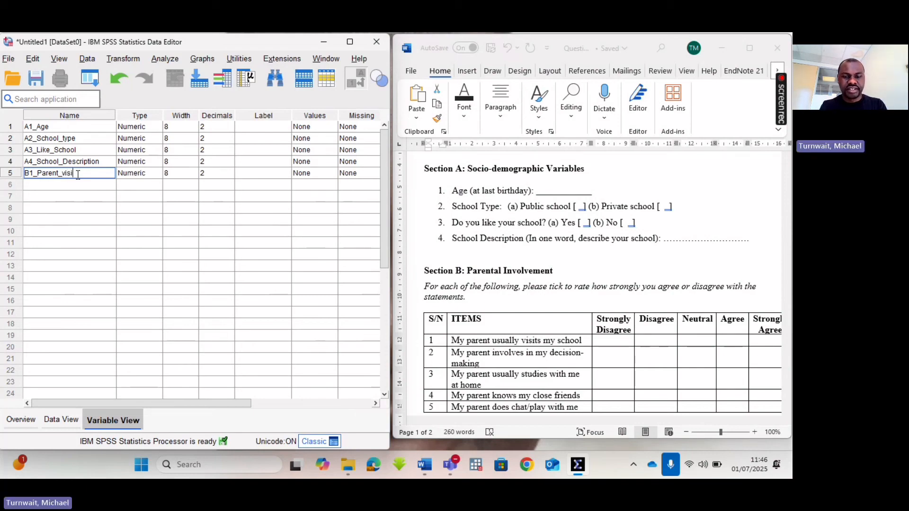
text(t)
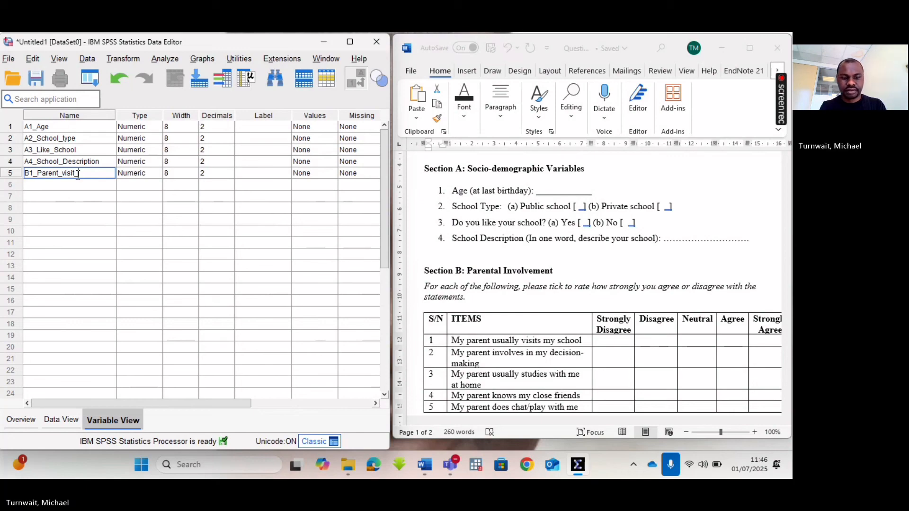
text(_school)
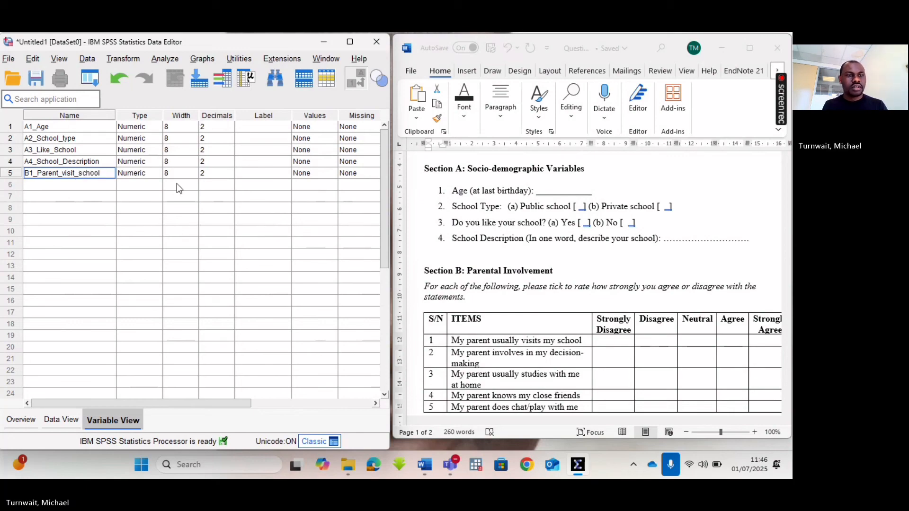
click(43, 184)
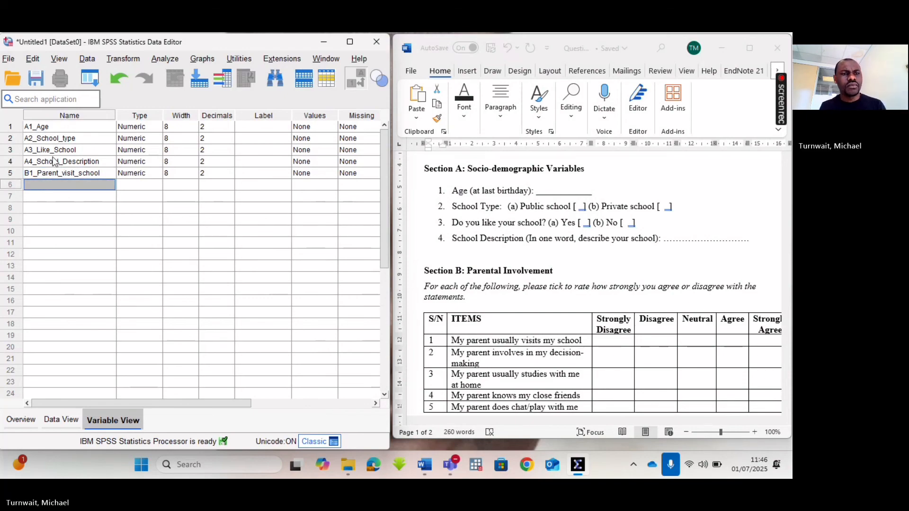
click(27, 128)
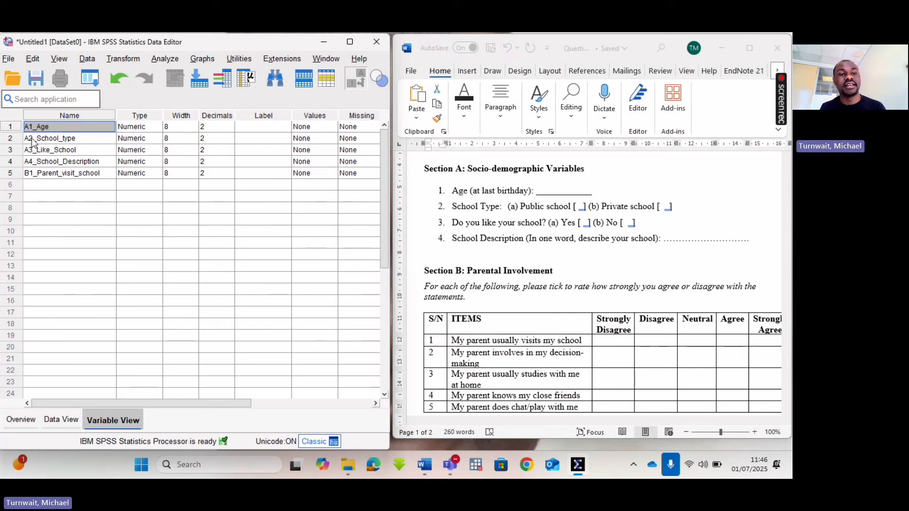
click(33, 172)
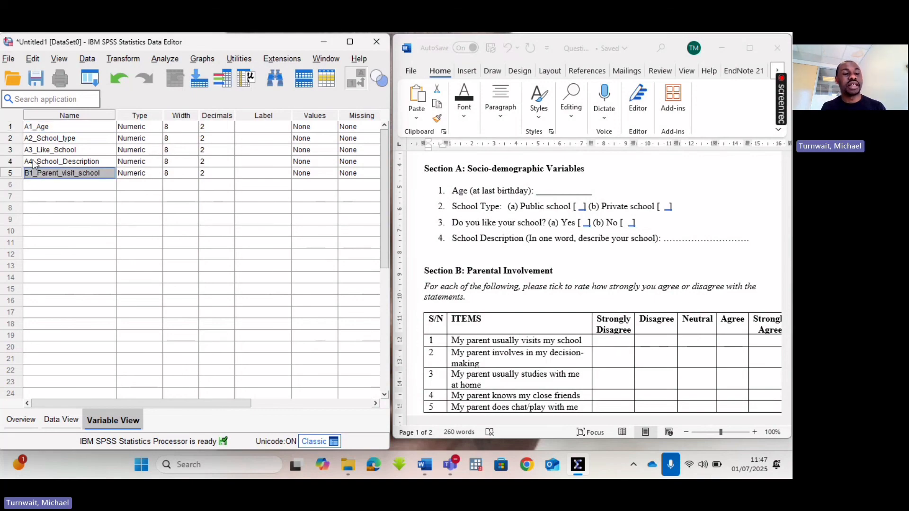
click(37, 163)
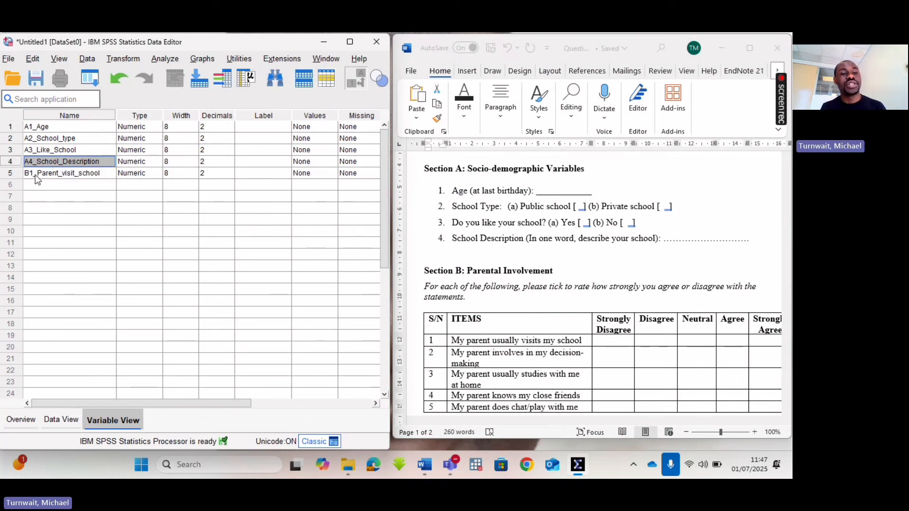
click(36, 175)
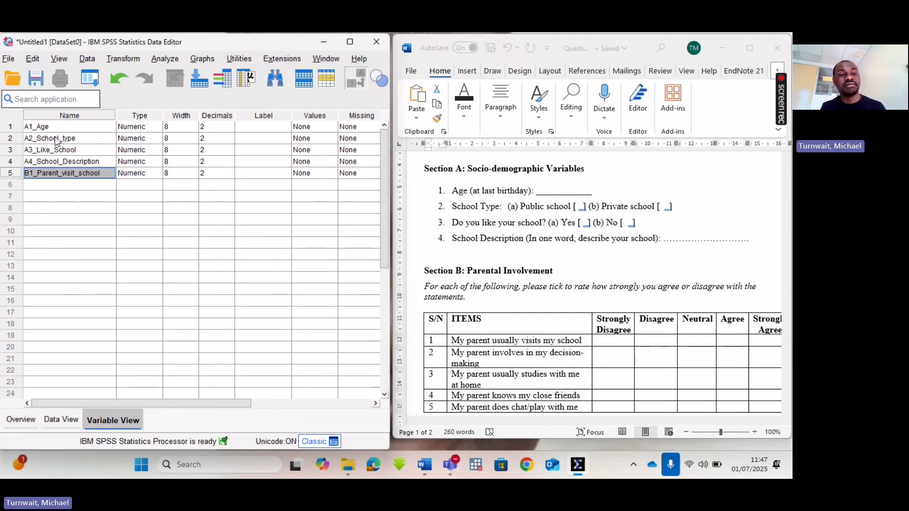
click(82, 142)
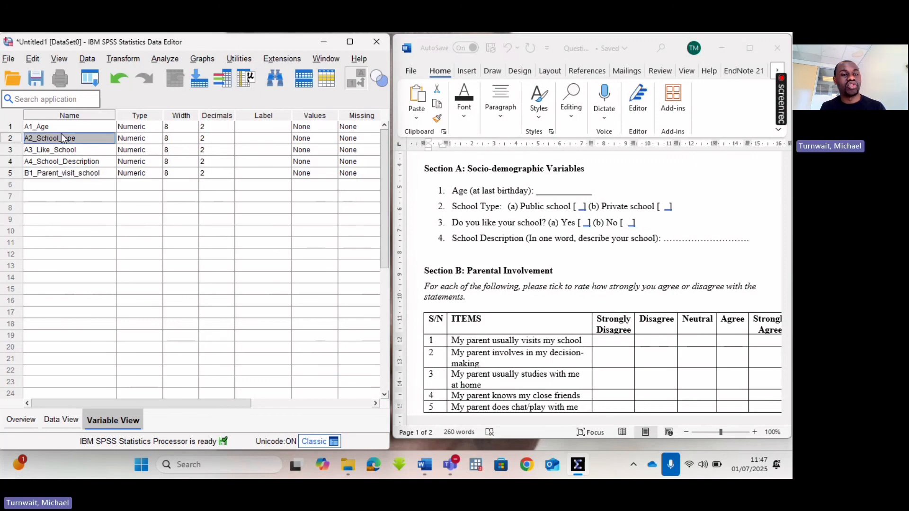
key(Up)
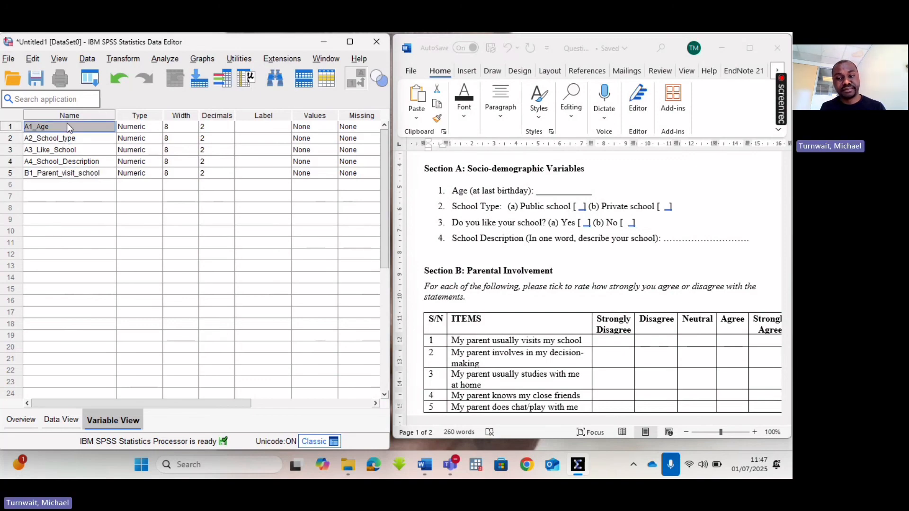